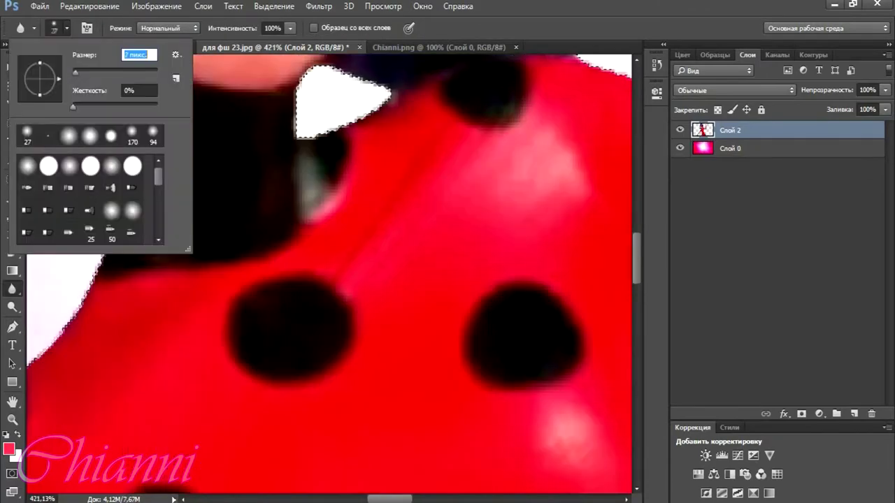
- Paint over the black spots on the costume's torso and arm on a new layer and soften them with the Blur tool at 63% strength
key("i")
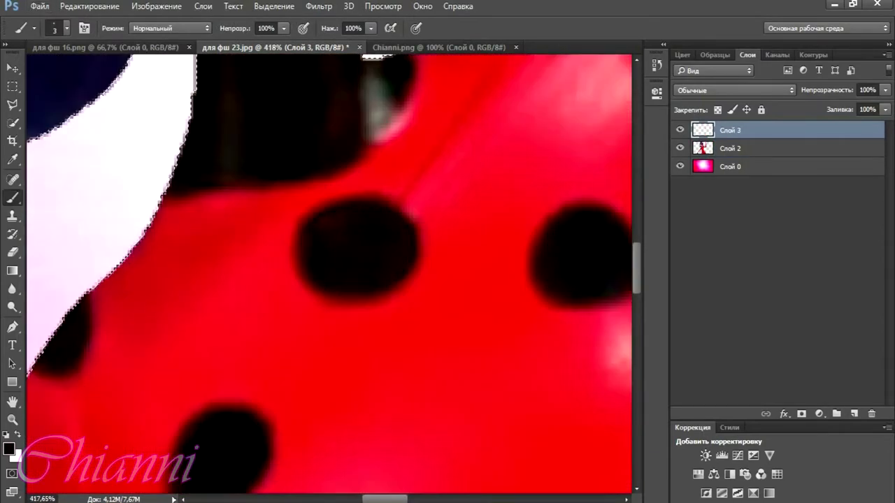
key("r")
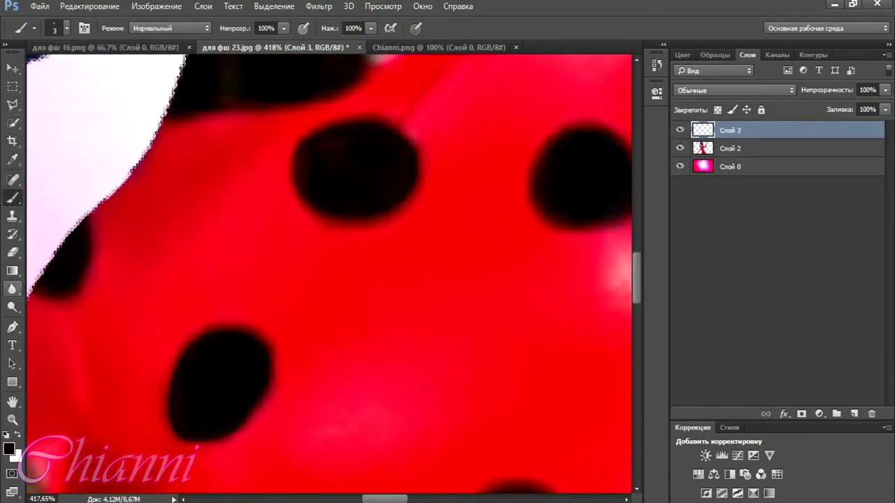
key("r")
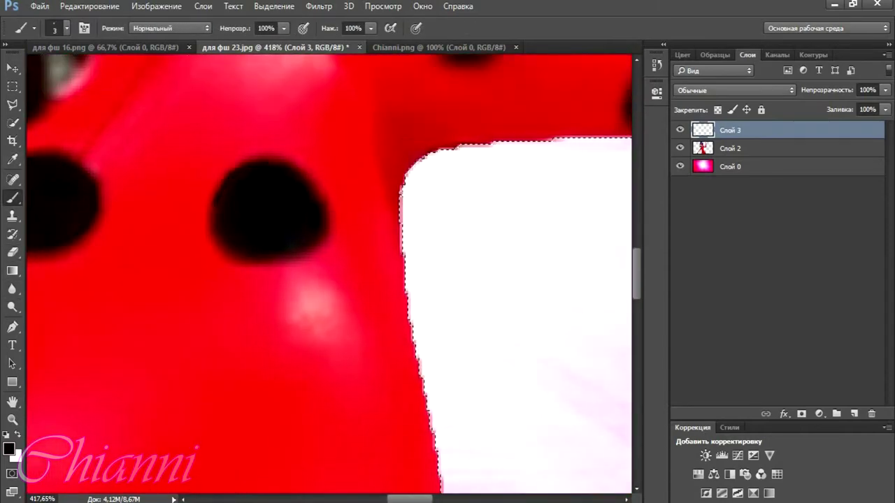
scroll(328, 273, "up", 4)
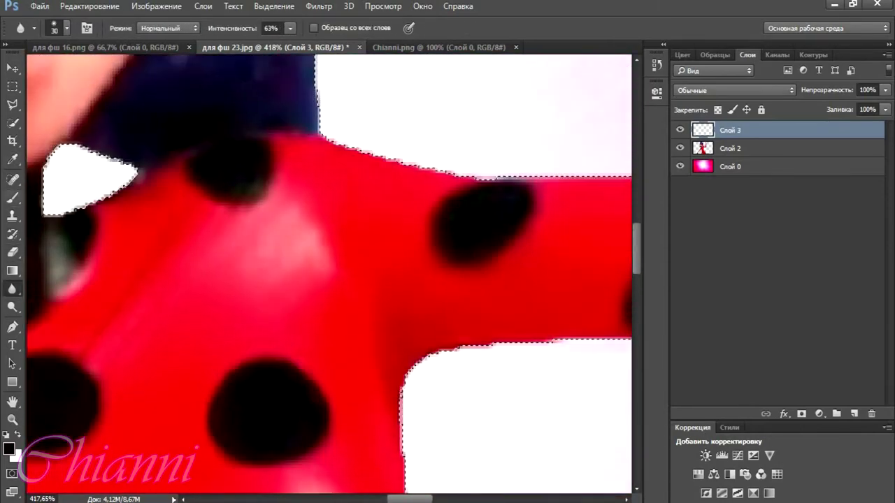
scroll(328, 278, "down", 4)
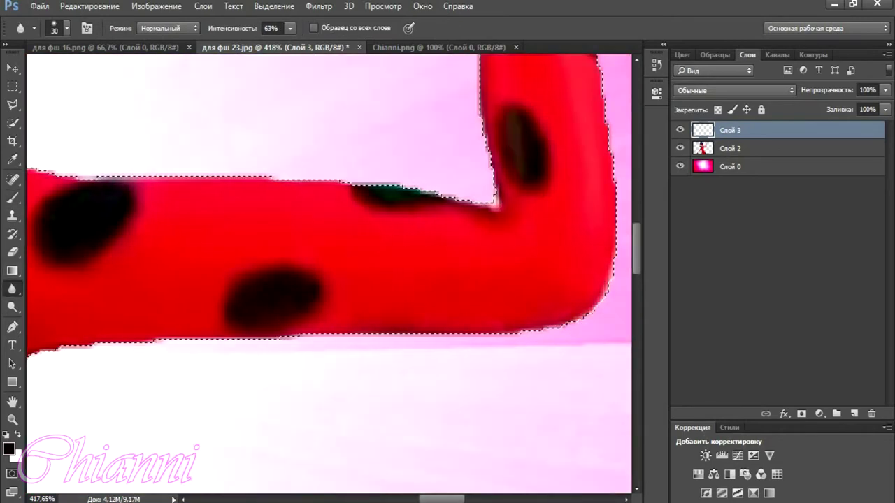
scroll(328, 244, "right", 3)
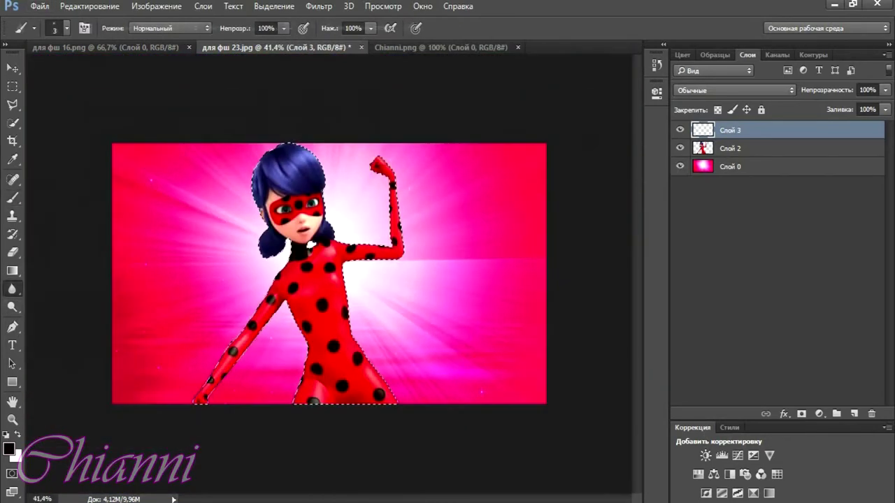
- Repaint the mask's spots with a 3 px black brush and soften them with an 88 px Blur brush at 63% strength
scroll(297, 214, "up", 10)
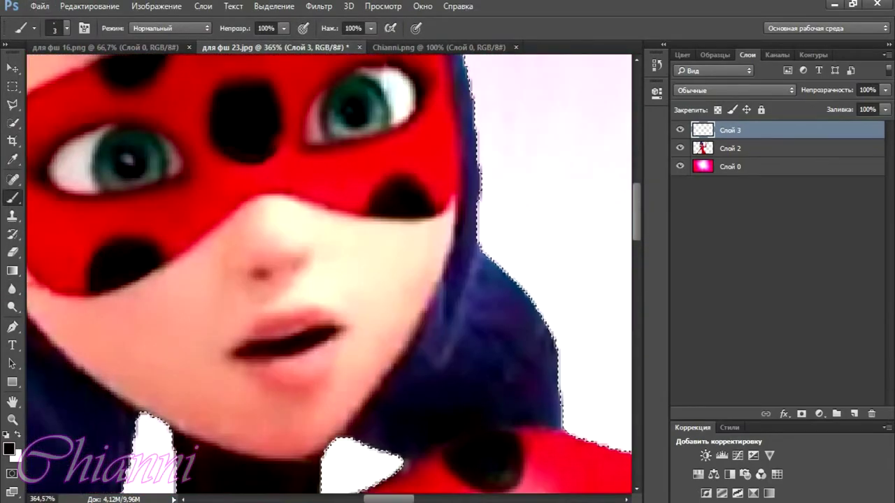
scroll(329, 274, "up", 2)
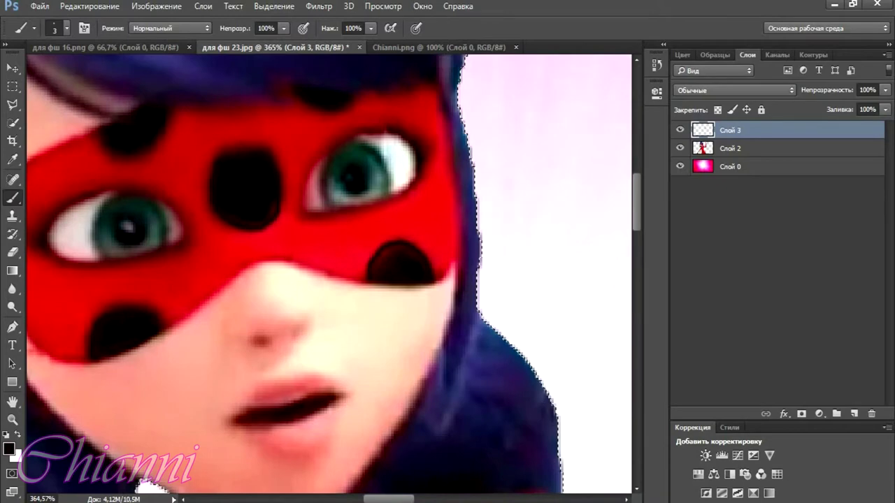
key("ctrl+0")
left_click(12, 289)
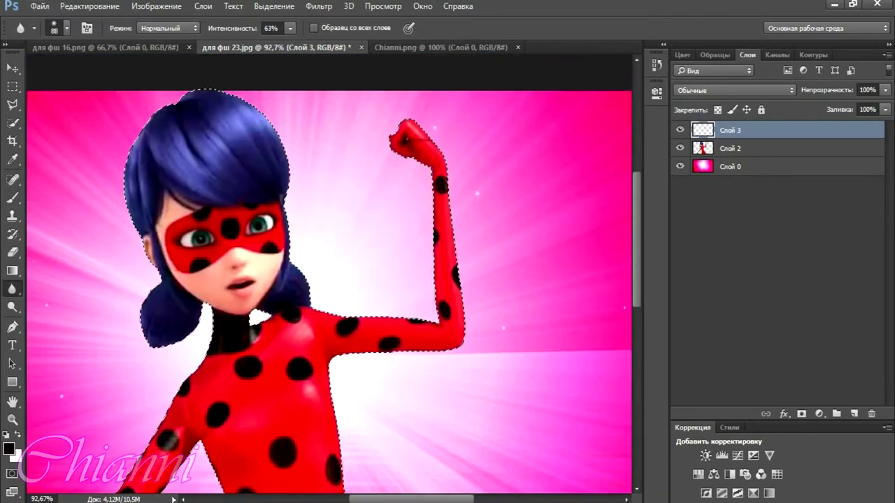
scroll(330, 291, "down", 3)
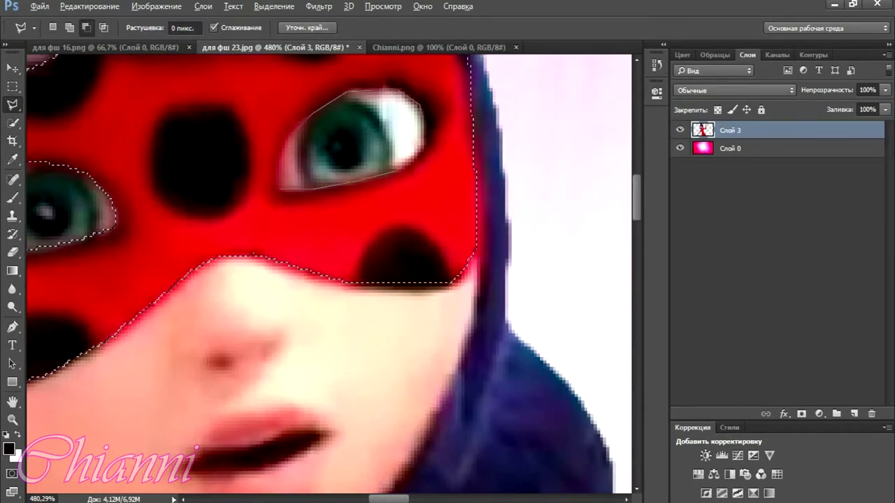
- Shift the hue of the selected red mask and costume to pink with a Hue/Saturation adjustment
scroll(328, 273, "down", 5)
key("ctrl+u")
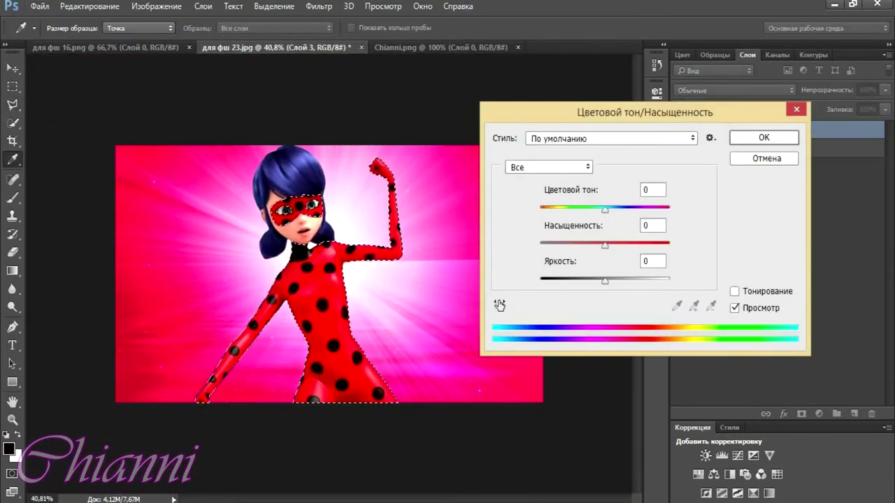
type("-48-25")
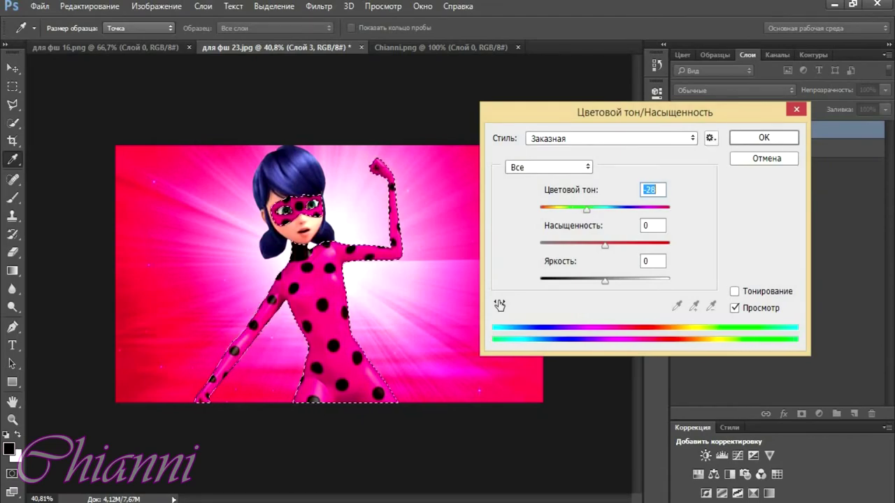
key("Return")
- Soften the edges of the pink mask and costume using the Blur tool with a 21 px brush at 63% strength
scroll(307, 245, "up", 6)
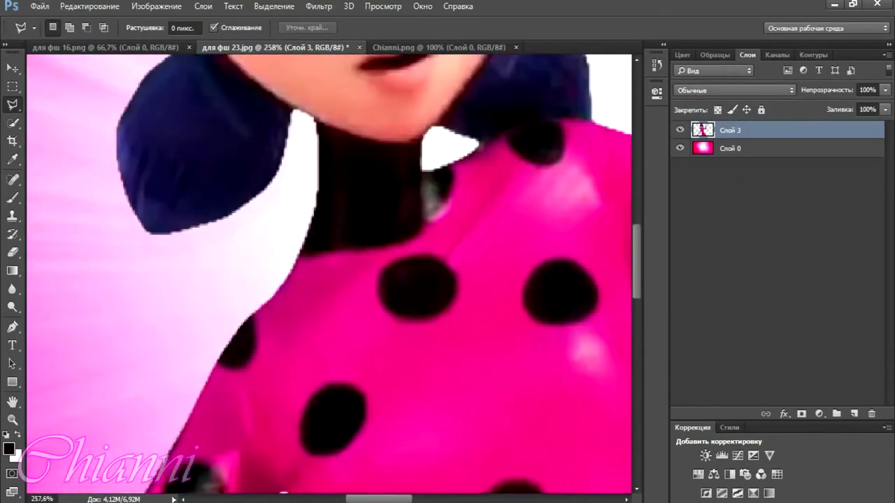
scroll(328, 273, "up", 5)
key("r")
left_click(66, 28)
left_click(67, 28)
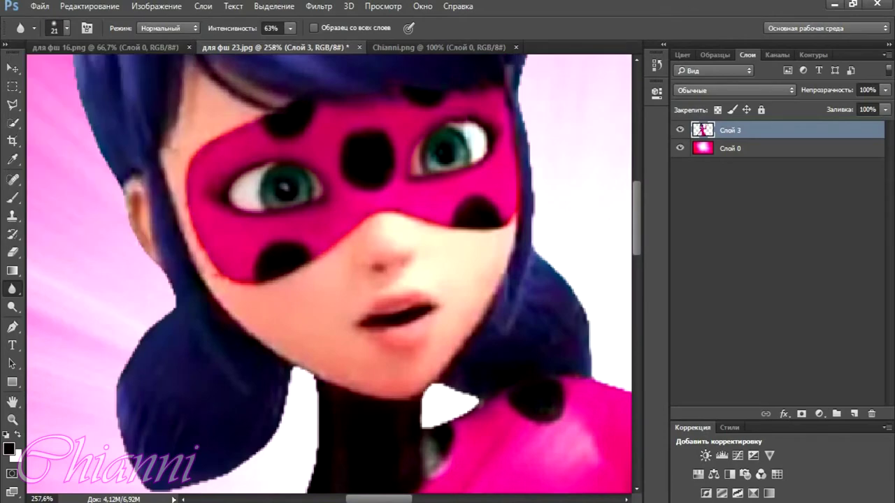
- Move the rotated copy of the hair piece onto the left side of the head and warp it into a long lock
scroll(328, 273, "down", 8)
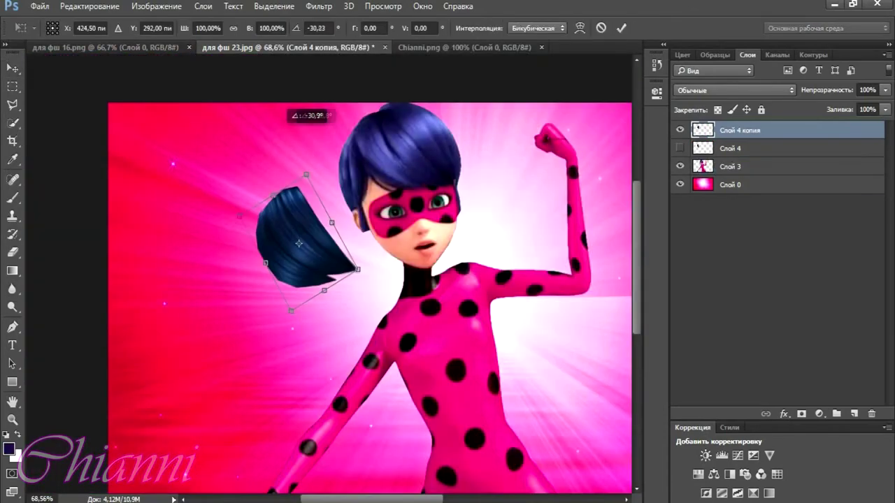
left_click_drag(298, 244, 349, 238)
key("Return")
key("ctrl+t")
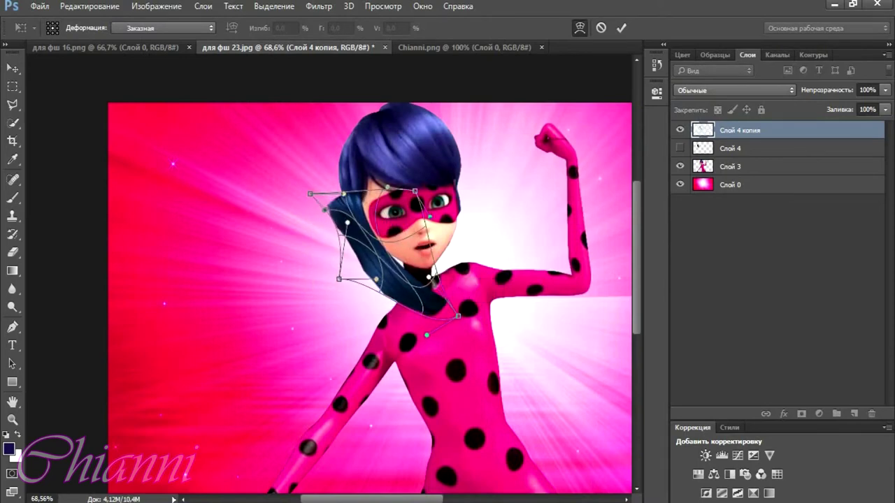
scroll(339, 207, "up", 4)
key("v")
key("Return")
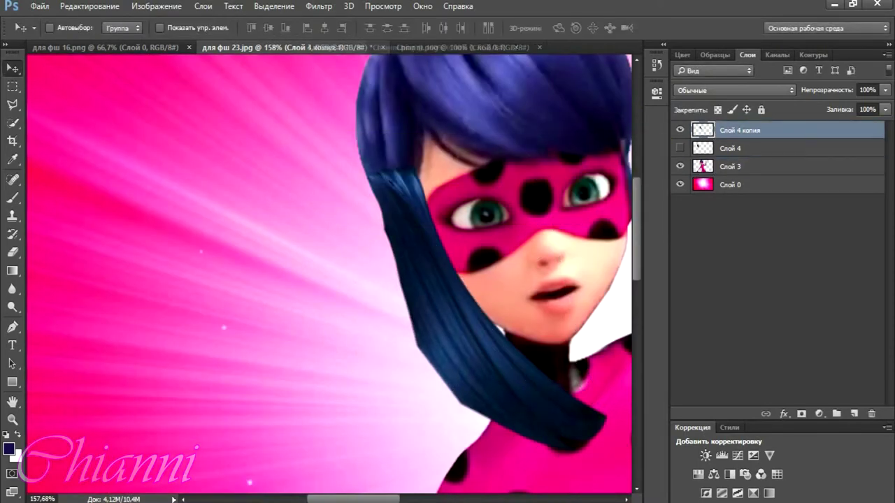
- Warp the lower end of the left hair lock inward so it narrows to a point on the chest
key("ctrl+t")
key("Escape")
scroll(328, 273, "right", 5)
right_click(278, 280)
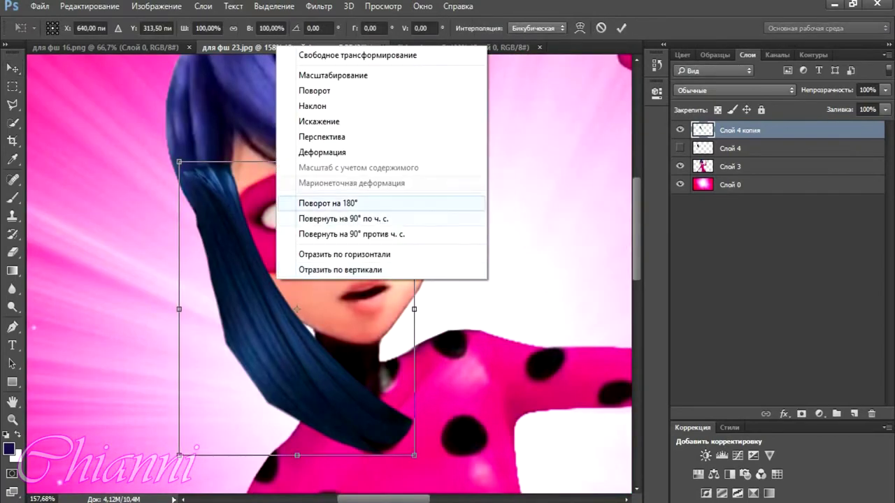
left_click(322, 152)
scroll(321, 152, "down", 2)
left_click_drag(412, 280, 363, 282)
key("v")
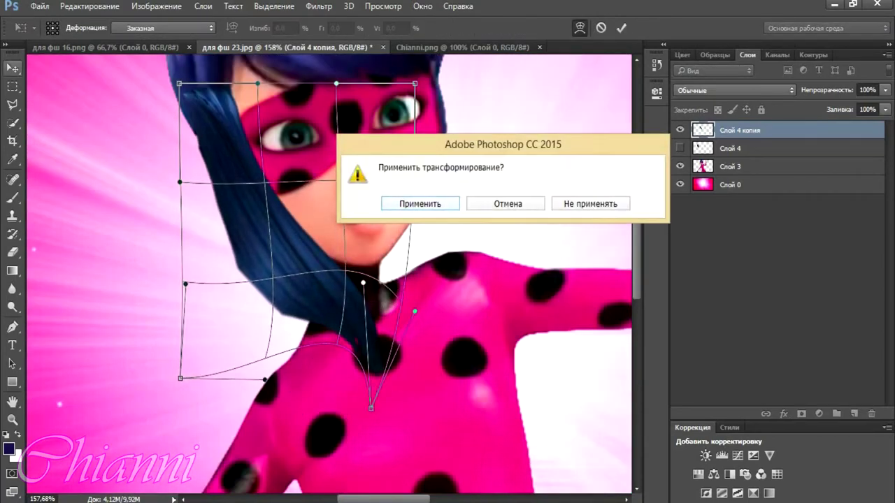
key("Escape")
key("Escape")
- Rotate the left hair lock so it hangs more steeply beside the face
key("ctrl+t")
key("v")
key("Escape")
key("Escape")
scroll(329, 273, "left", 3)
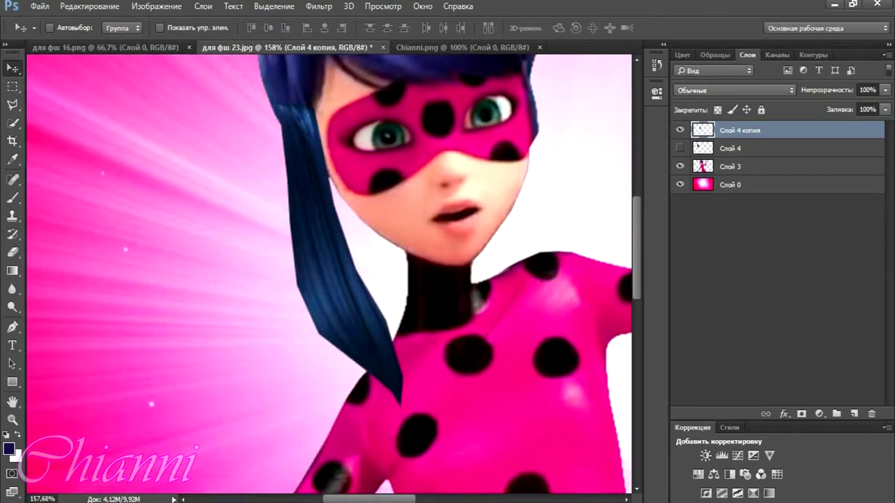
- Warp the left hair lock again, bulging its lower outer edge away from the face
key("ctrl+t")
right_click(400, 56)
left_click(460, 135)
scroll(460, 136, "down", 2)
left_click_drag(283, 308, 241, 322)
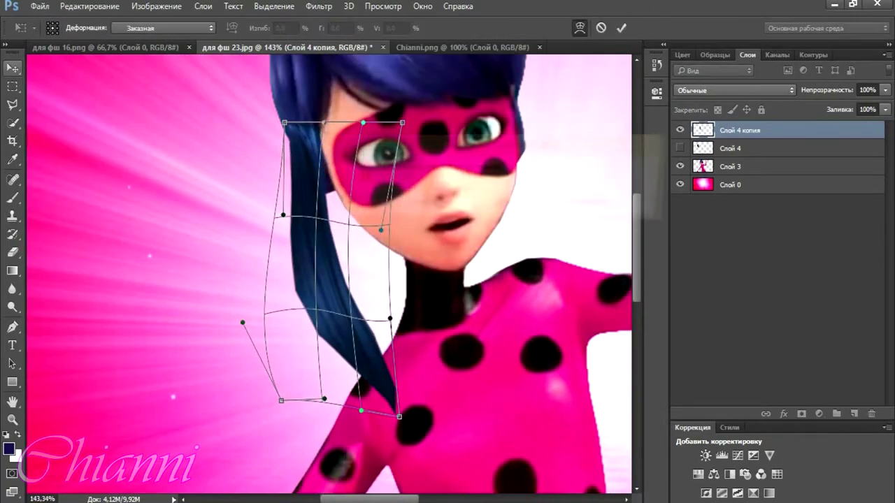
key("Return")
- Duplicate the left hair lock, mirror it and place it on the right side of the face, rotated -16.65°
scroll(329, 272, "down", 1)
key("ctrl+j")
scroll(328, 272, "left", 3)
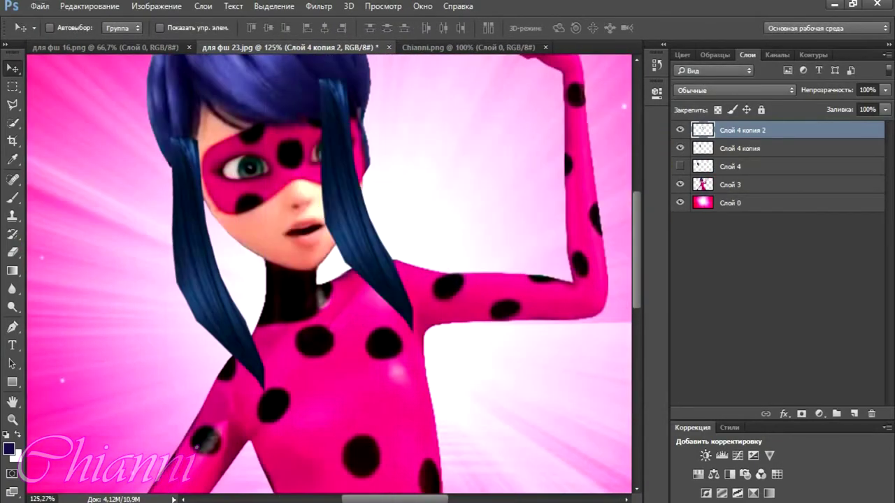
scroll(329, 272, "up", 2)
key("ctrl+t")
left_click_drag(391, 129, 419, 182)
left_click_drag(388, 223, 402, 224)
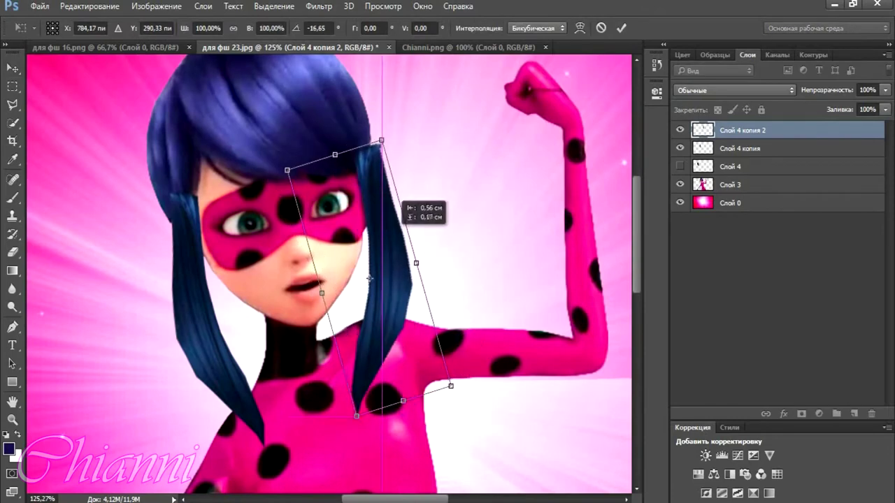
- Warp the right hair lock to follow the face and shoulder, and rotate it -10.40° into place
key("Escape")
key("ctrl+t")
right_click(377, 70)
left_click(429, 170)
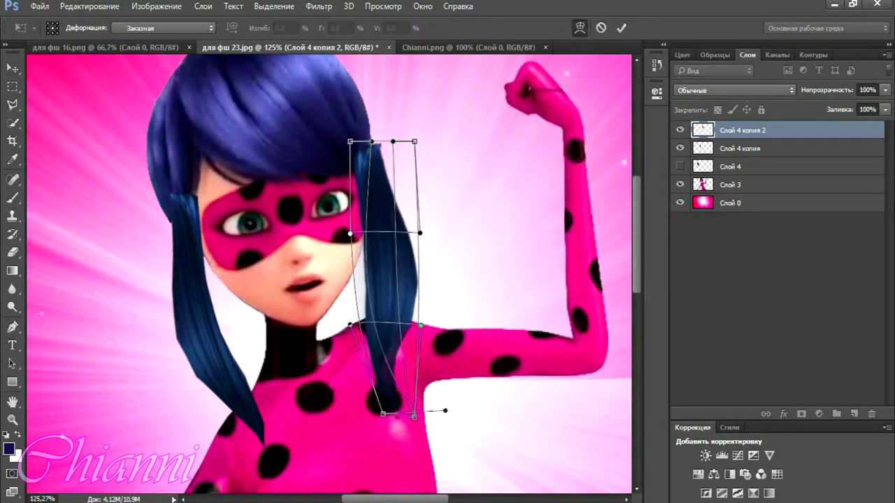
key("Return")
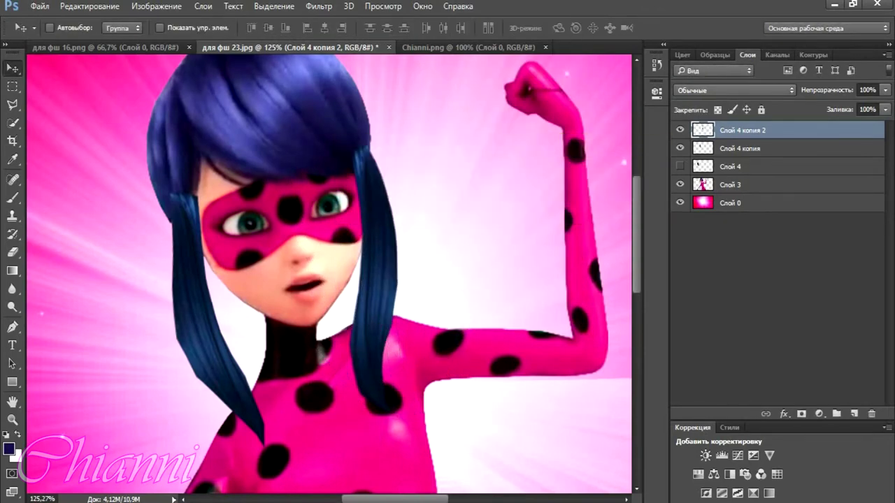
scroll(328, 273, "down", 3)
key("ctrl+alt+t")
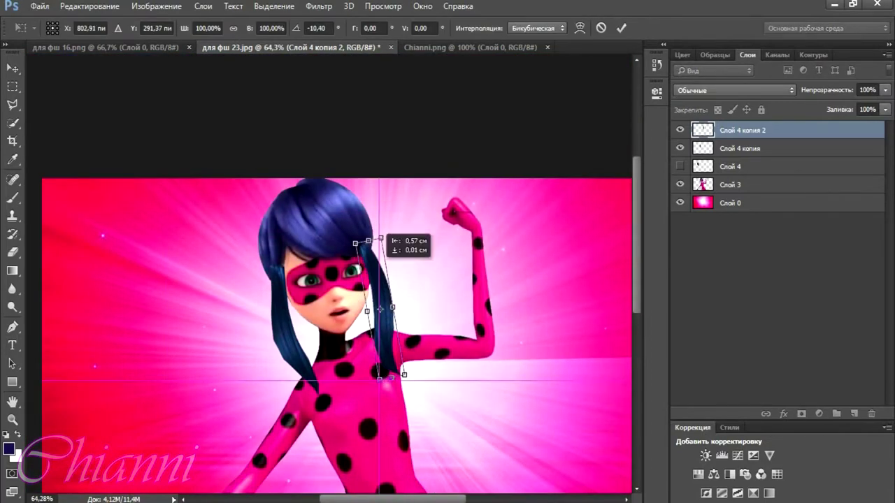
- Place another hair copy beneath the figure's layer and warp it into a bun behind the upper left of the head
scroll(328, 272, "up", 2)
left_click_drag(727, 204, 734, 196)
scroll(420, 210, "up", 1)
key("ctrl+alt+t")
left_click_drag(420, 112, 447, 120)
right_click(409, 140)
left_click(440, 250)
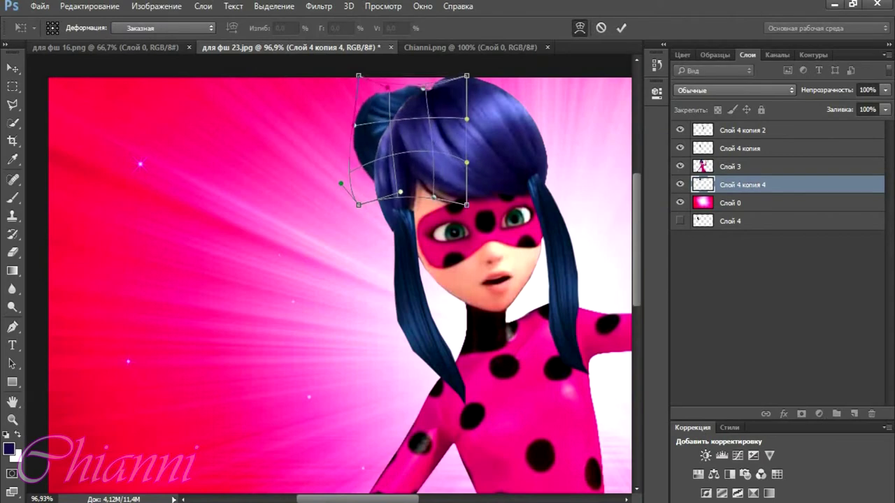
key("v")
key("Return")
- Duplicate the left hair lock beneath the figure's layer and transform it into a long ponytail strand hanging from the bun
key("ctrl+alt+z")
key("ctrl+alt+z")
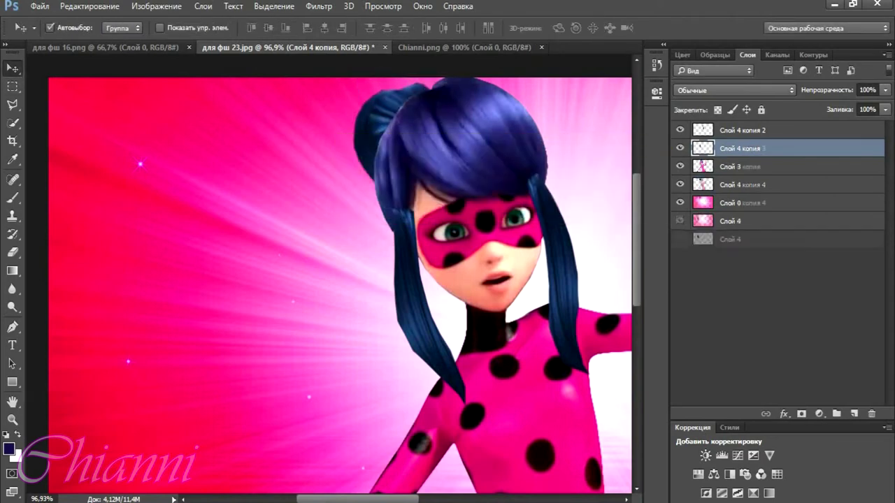
key("ctrl+alt+z")
key("ctrl+t")
scroll(335, 272, "down", 3)
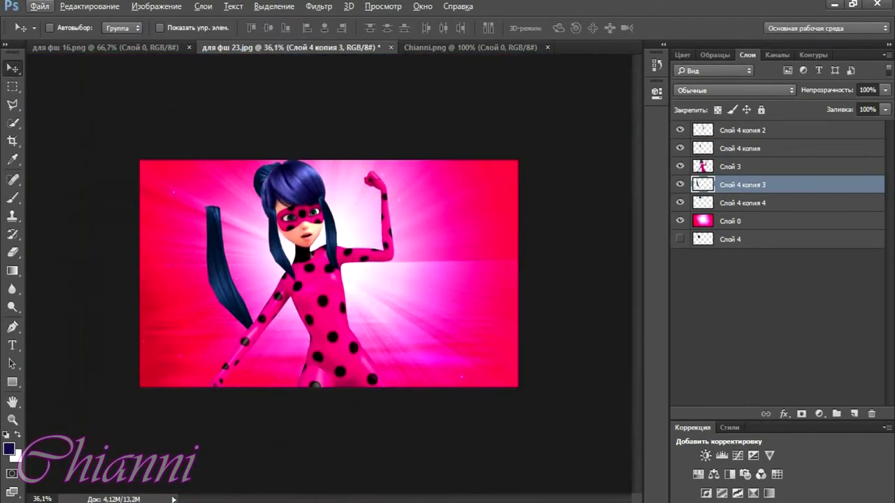
scroll(336, 273, "up", 1)
key("v")
key("Return")
scroll(209, 280, "up", 1)
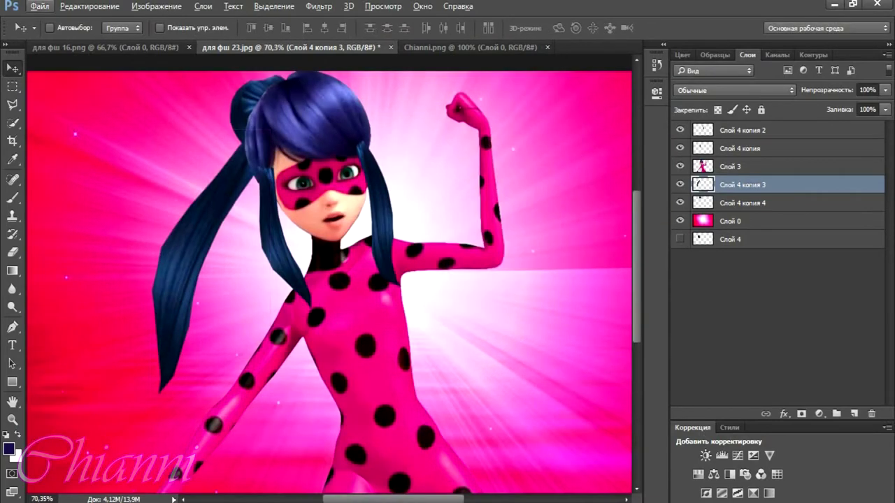
- Warp the long ponytail strand in two passes into a wavy curve that flows out of the bun
key("ctrl+t")
right_click(214, 254)
left_click(258, 363)
left_click_drag(210, 336, 150, 370)
key("v")
key("Return")
key("ctrl+t")
right_click(221, 107)
left_click(264, 216)
key("v")
key("Return")
- Duplicate the ponytail strand, move the copy outward to the left and put it beneath the bun's layer
key("ctrl+j")
key("ctrl+t")
left_click_drag(210, 231, 77, 266)
key("ctrl+bracketleft")
key("Return")
- Warp the second ponytail strand so its tip narrows and flicks outward to the left
key("ctrl+t")
right_click(159, 247)
left_click(204, 352)
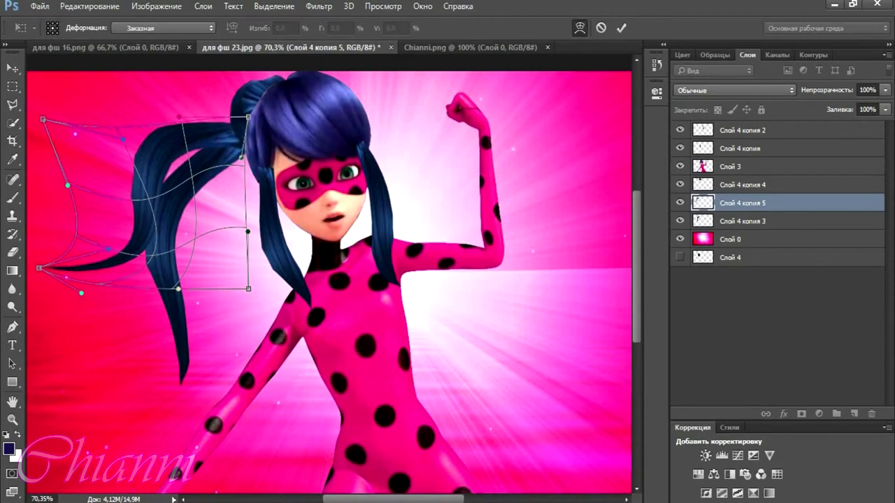
key("Return")
- Reposition the second ponytail strand between the first one and the face, and warp it into an S-shaped curve
left_click_drag(168, 210, 280, 140)
key("ctrl+t")
key("Return")
key("ctrl+t")
left_click_drag(265, 231, 290, 293)
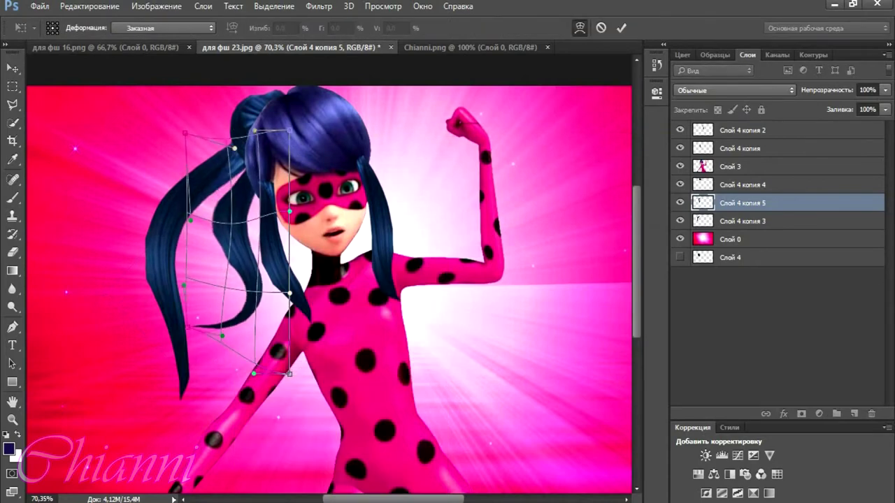
- Set up the Burn tool with the Highlights range and a lower exposure for shading the selected figure layer
left_click(12, 86)
left_click(409, 202)
left_click(298, 28)
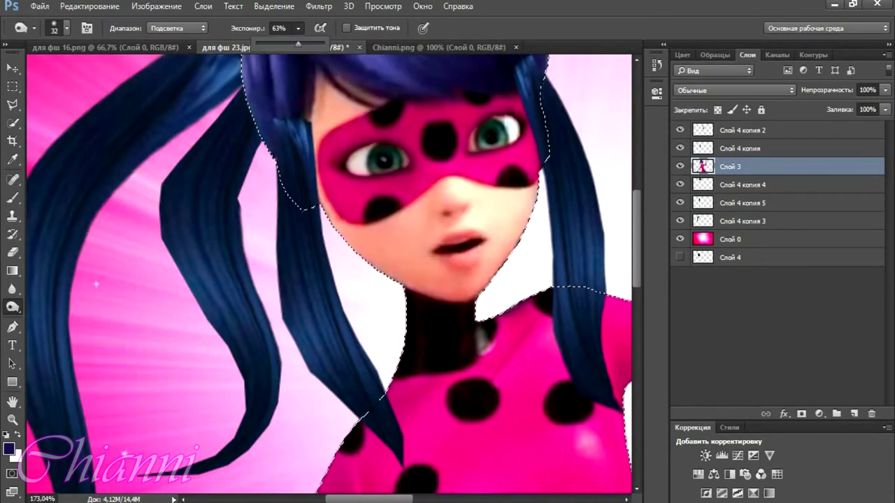
left_click_drag(298, 43, 280, 43)
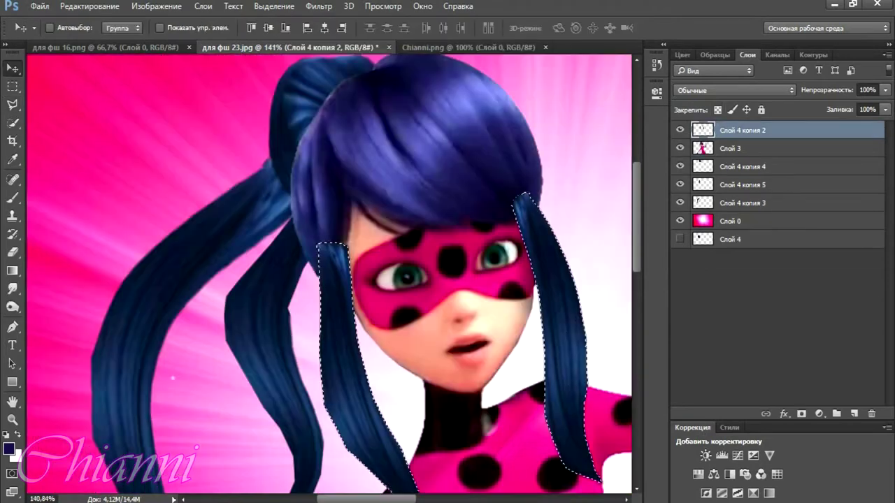
- Shift the hue of the selected side locks to +16 so they match the violet fringe, and remove the selection
key("ctrl+u")
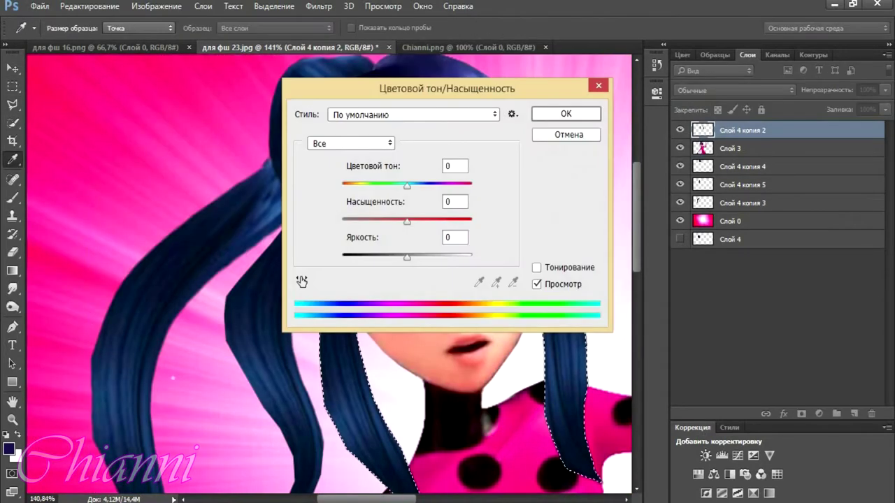
left_click_drag(449, 89, 778, 84)
left_click_drag(788, 182, 797, 181)
left_click_drag(804, 84, 734, 86)
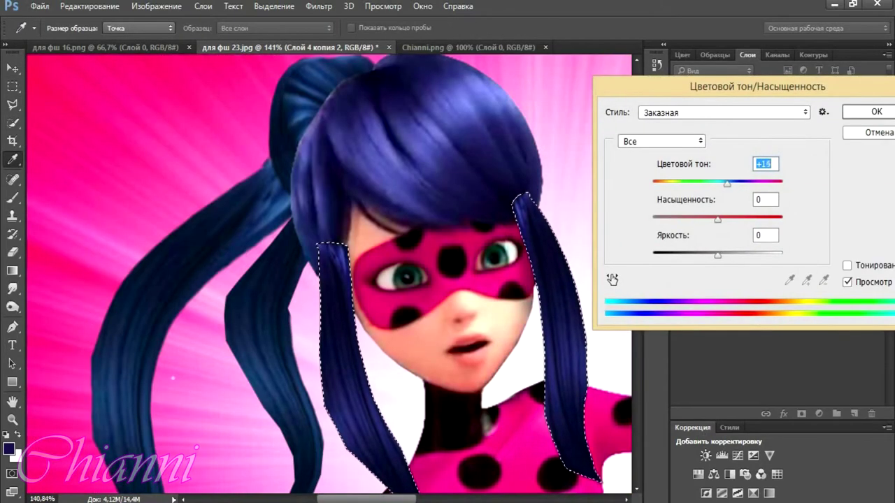
key("Return")
key("ctrl+d")
- Blend the roots of both side locks into the hair with the Smudge tool at 74% strength
key("r")
scroll(213, 230, "up", 3)
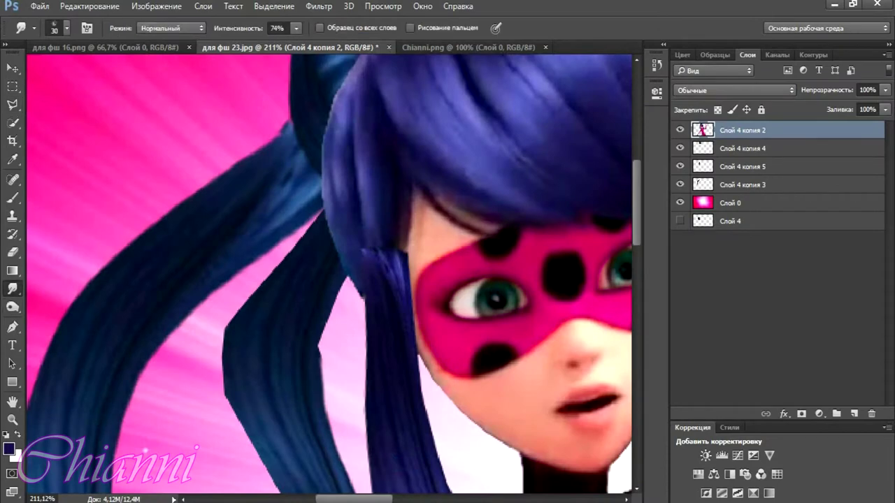
left_click_drag(341, 94, 367, 326)
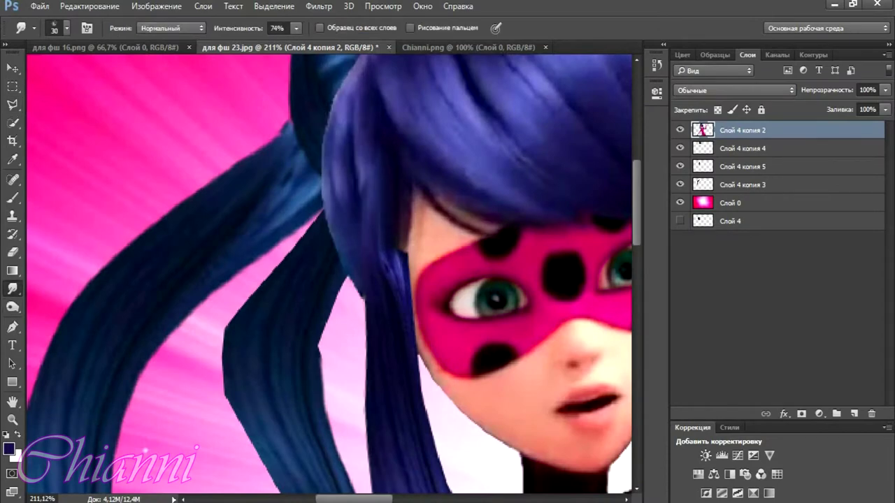
key("ctrl+shift+alt+n")
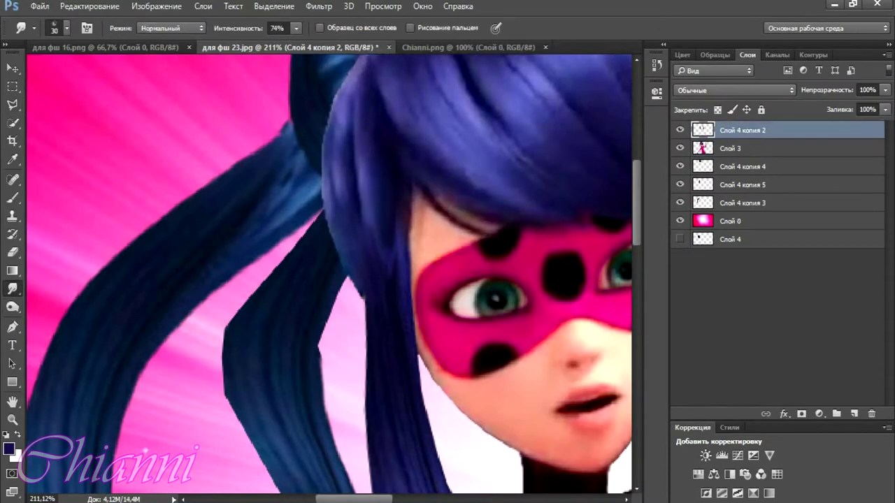
scroll(328, 280, "right", 3)
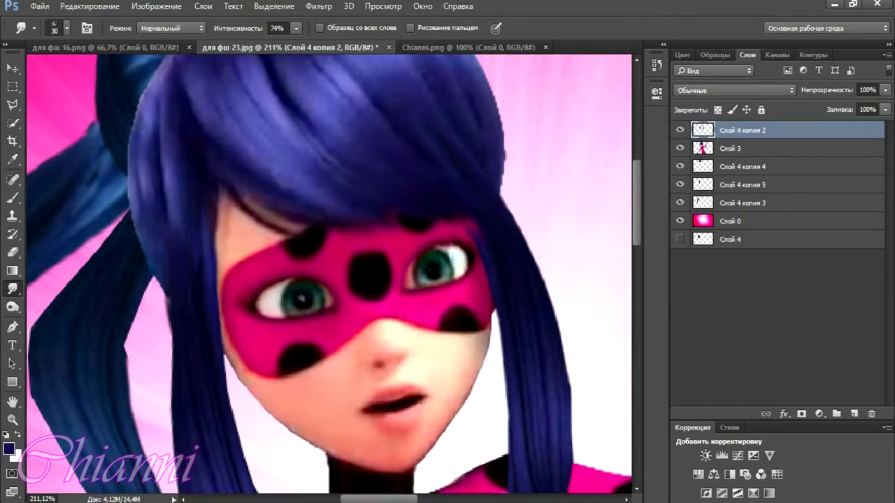
- Smudge the edges and tip of the left side lock into loose wisps at 89% strength
scroll(329, 280, "down", 6)
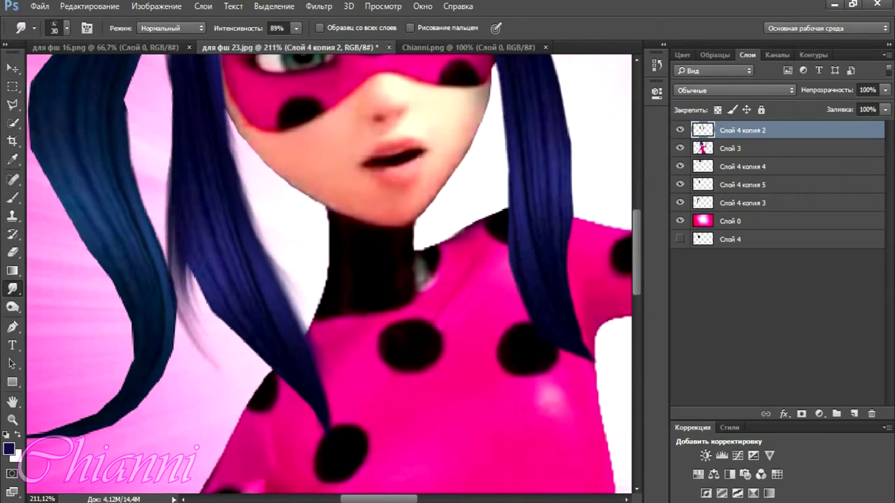
scroll(196, 447, "up", 2)
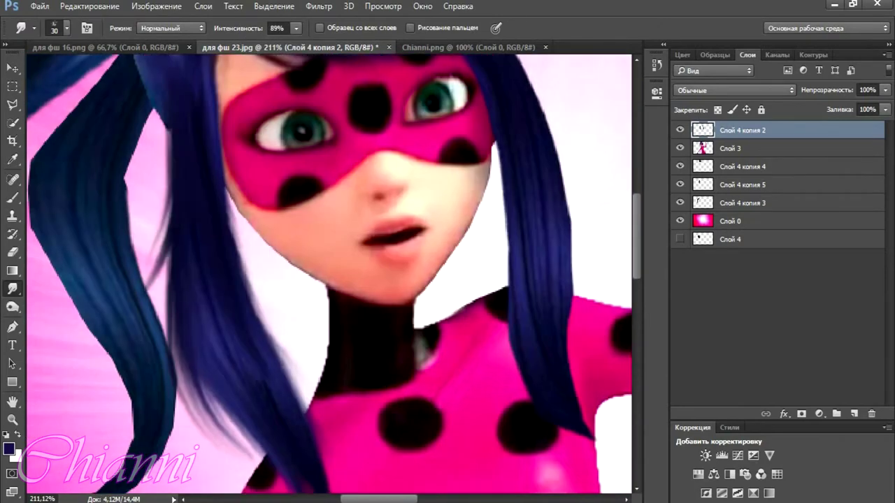
left_click_drag(273, 409, 334, 483)
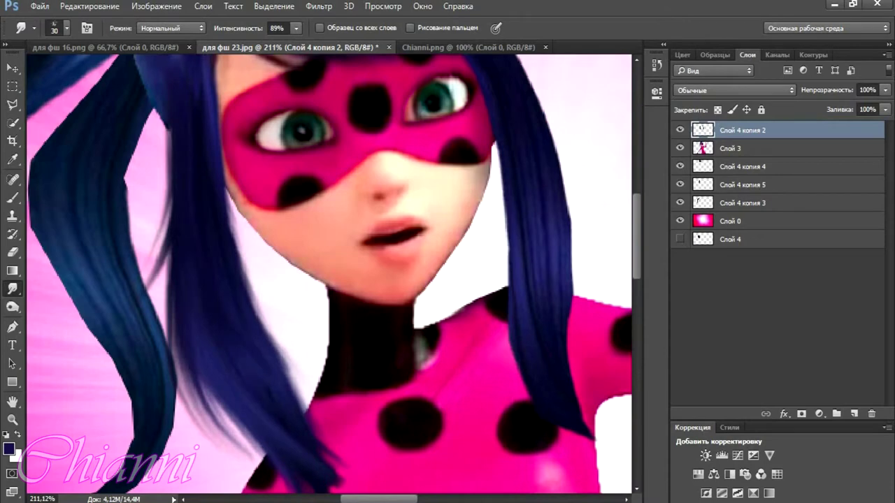
- Smudge both edges of the right side lock into fine loose strands beside the face and shoulder
mouse_move(520, 140)
left_mouse_down()
mouse_move(493, 301)
mouse_move(489, 245)
left_mouse_up()
left_click_drag(521, 167, 493, 336)
left_click_drag(419, 280, 266, 402)
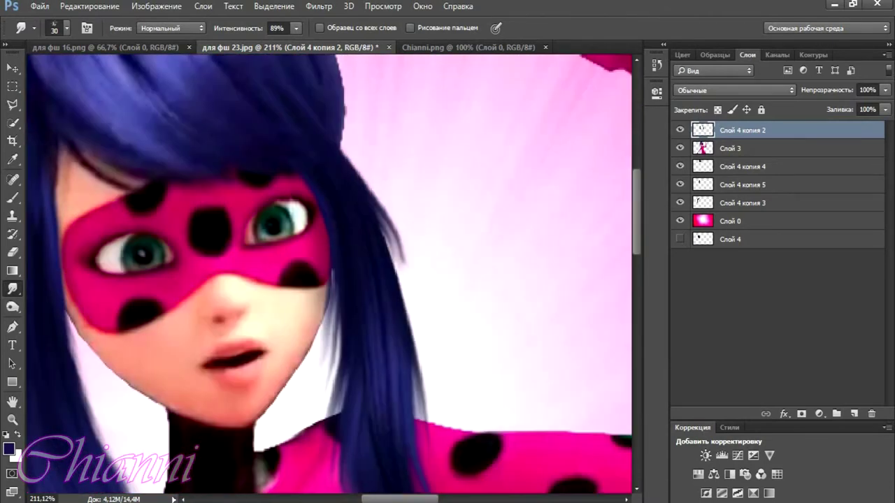
left_click_drag(328, 314, 329, 210)
scroll(329, 273, "up", 2)
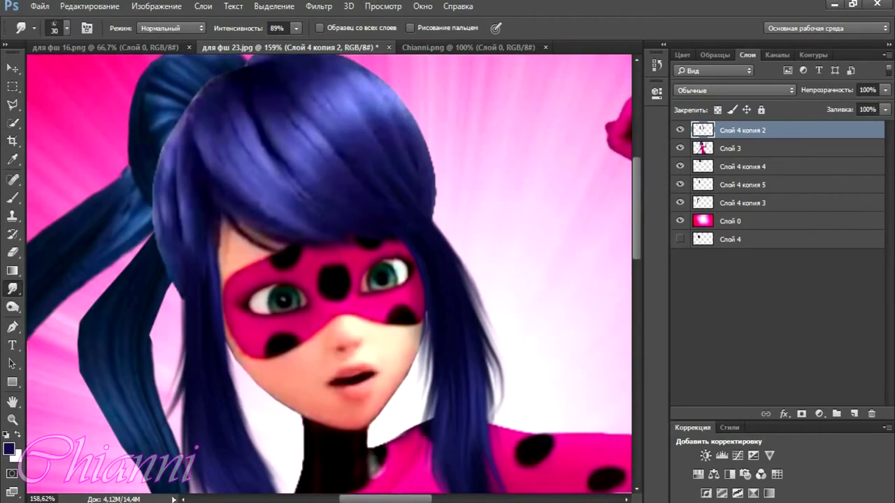
- Merge the side locks with the figure layer and lower the Smudge strength to 71% for the head hair
key("ctrl+e")
scroll(160, 83, "up", 2)
key("7")
key("1")
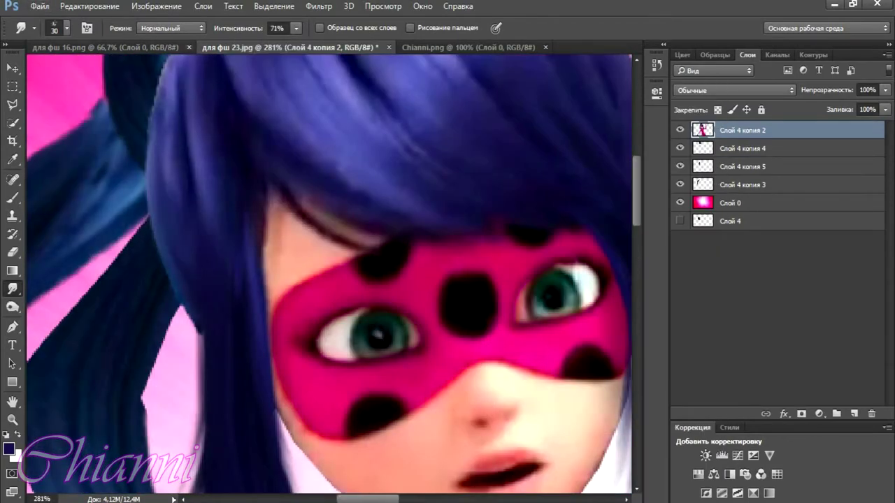
scroll(160, 83, "up", 2)
left_click_drag(196, 157, 151, 391)
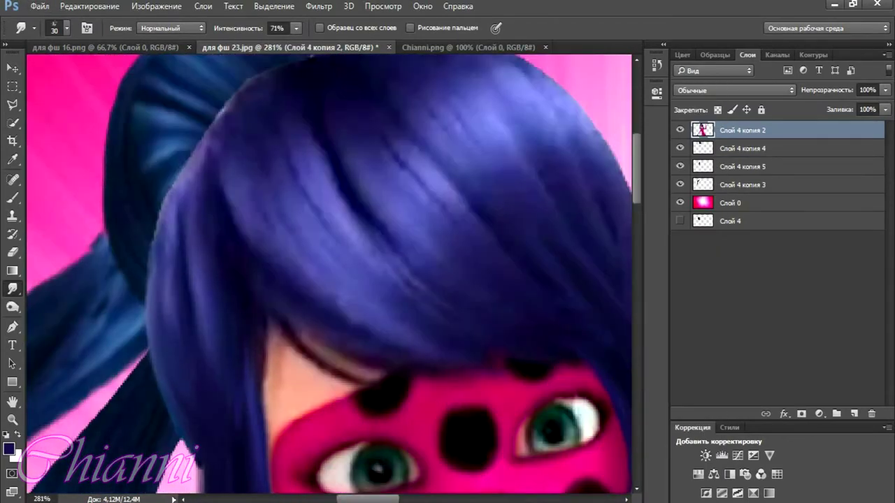
- Outline the fringe and side locks with the Polygonal Lasso and separate them from the figure onto their own layer
scroll(545, 320, "down", 4)
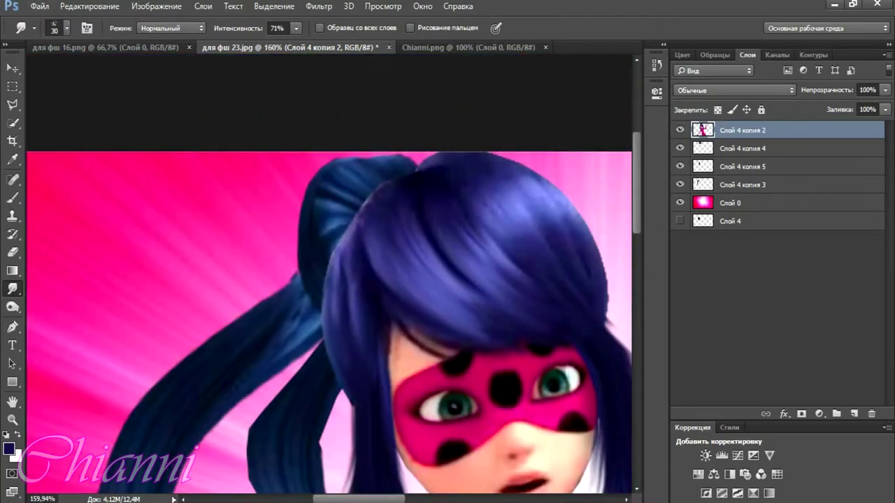
scroll(328, 321, "right", 2)
key("l")
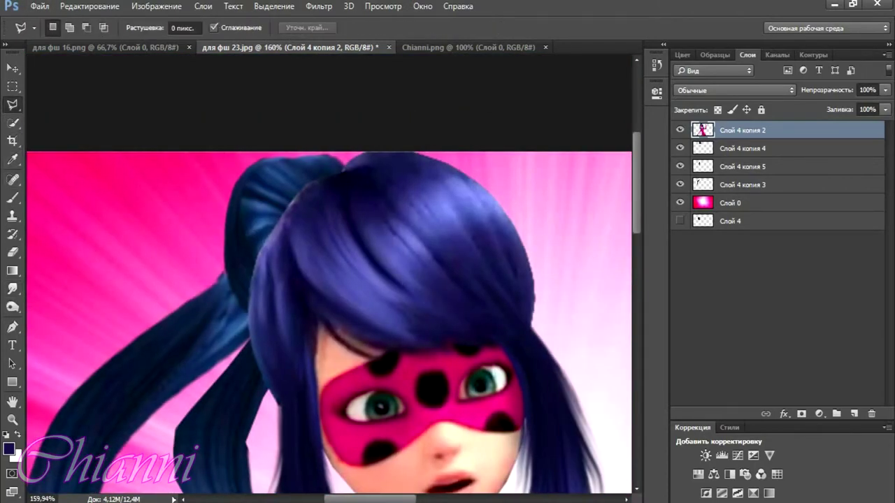
key("ctrl+j")
- Smudge the left outline of the hair and pull the fringe's lower edge into strands over the mask
scroll(328, 280, "up", 4)
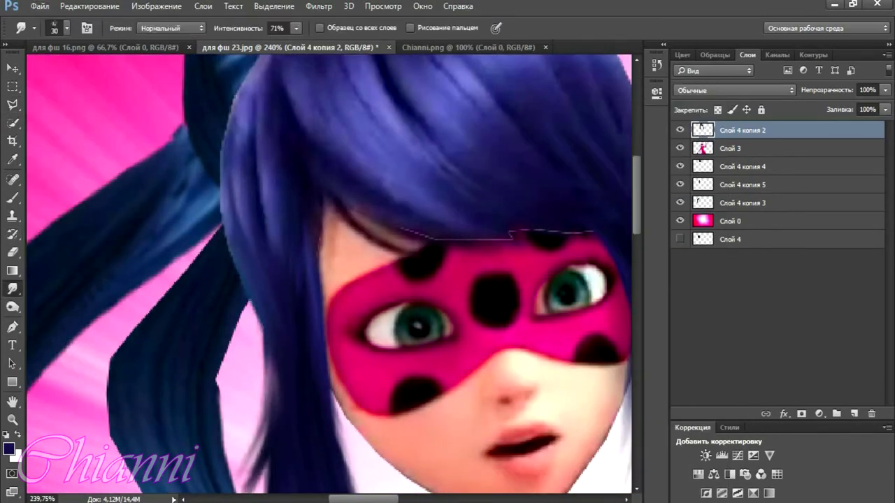
left_click_drag(258, 482, 263, 294)
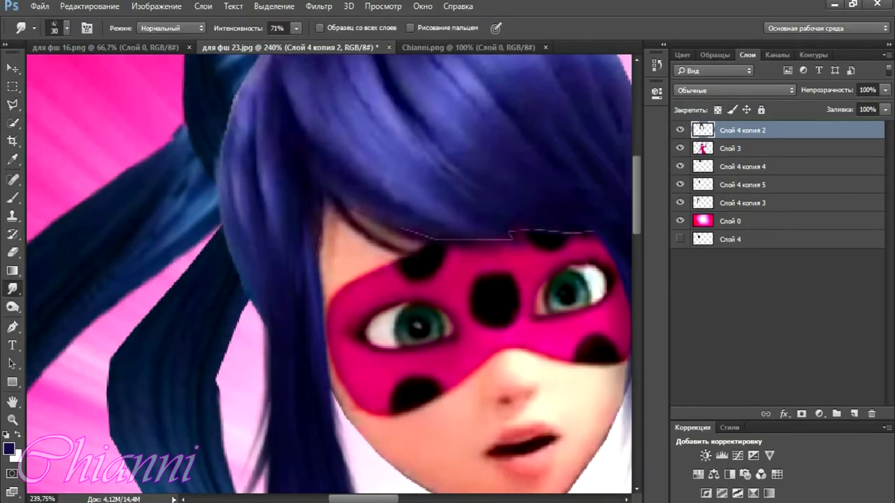
left_click_drag(245, 63, 257, 307)
scroll(328, 273, "up", 3)
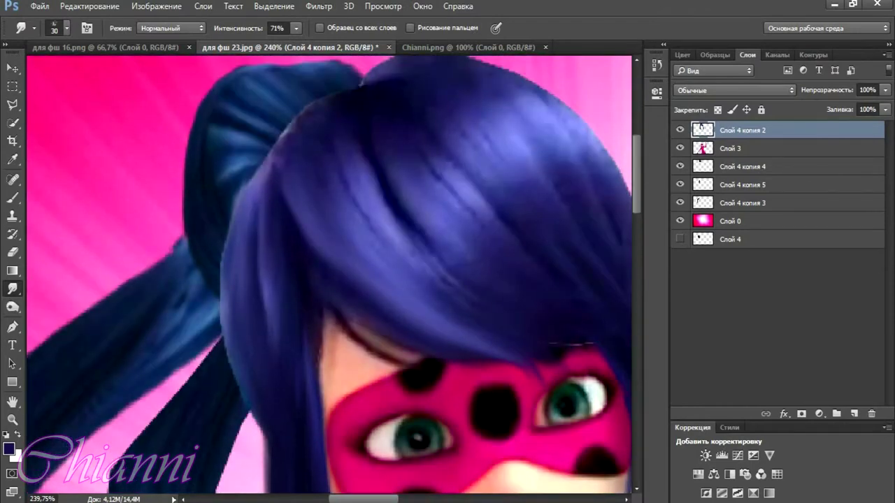
- Smooth the hair's right outline with the Smudge tool, pulling its lower end into wisps over the right side lock
scroll(328, 272, "right", 4)
scroll(328, 272, "down", 2)
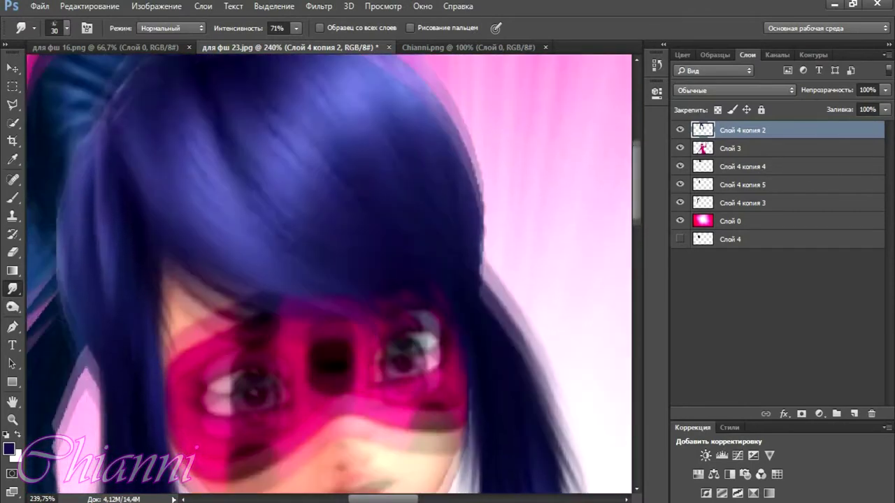
scroll(329, 273, "up", 4)
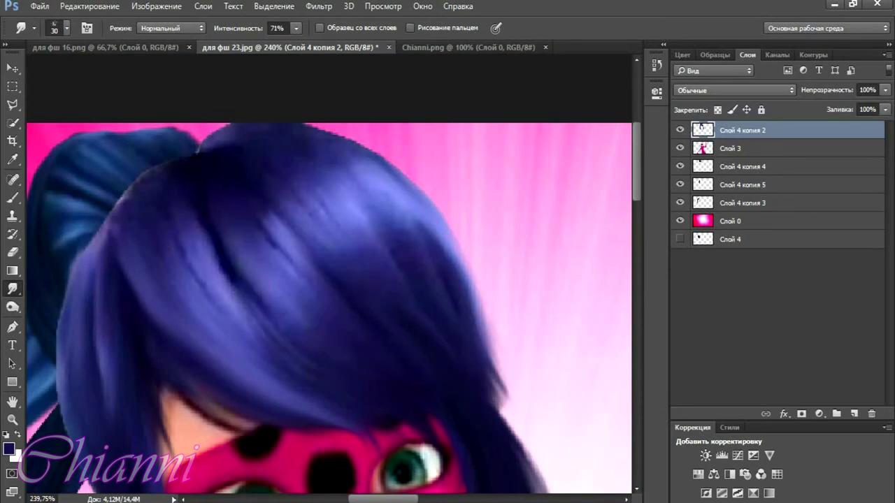
- Erase the excess hair along the top of the crown and smudge the crown's outline smooth
key("e")
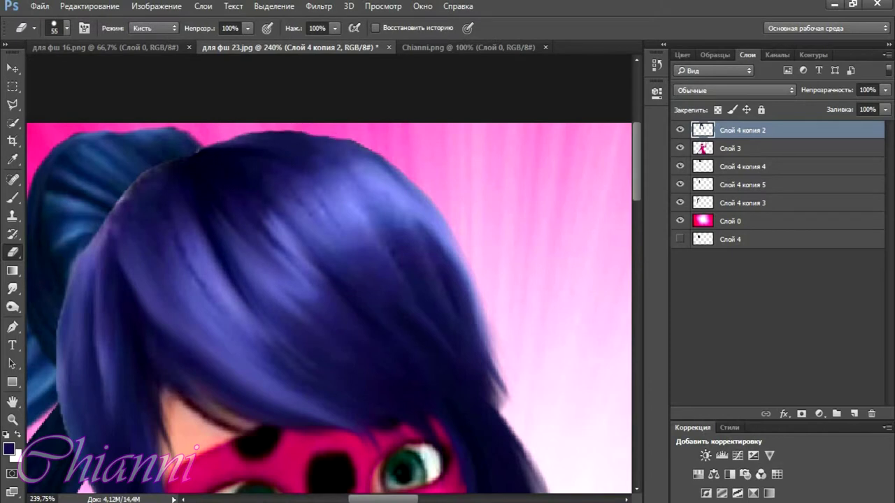
key("r")
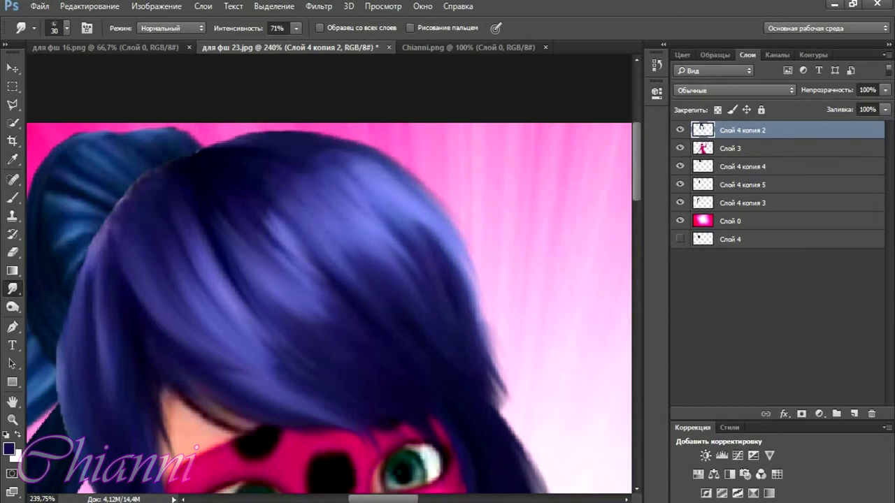
scroll(328, 273, "up", 3)
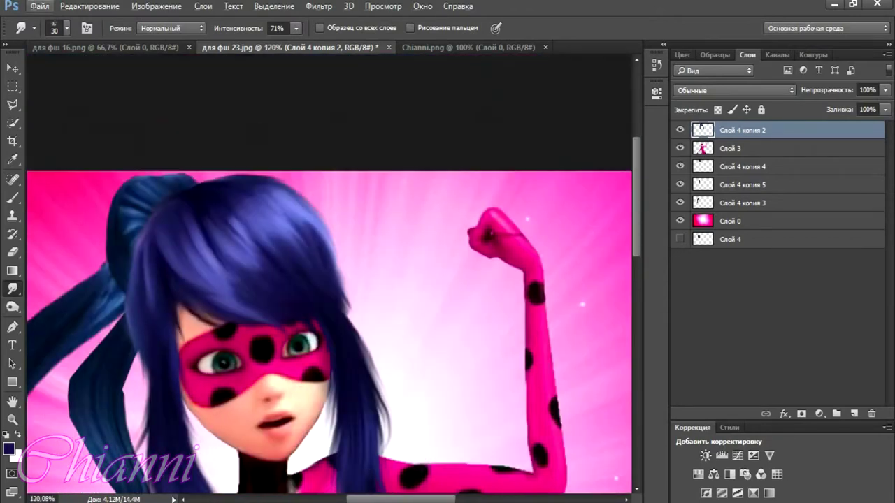
- On a new layer above the figure, paint soft white highlights on both irises and lower the layer's opacity to 16%
scroll(328, 293, "down", 4)
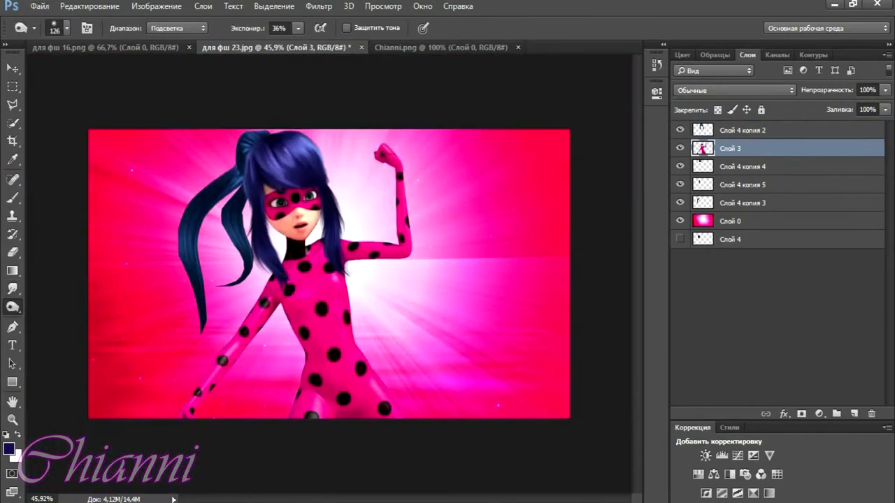
scroll(329, 272, "up", 4)
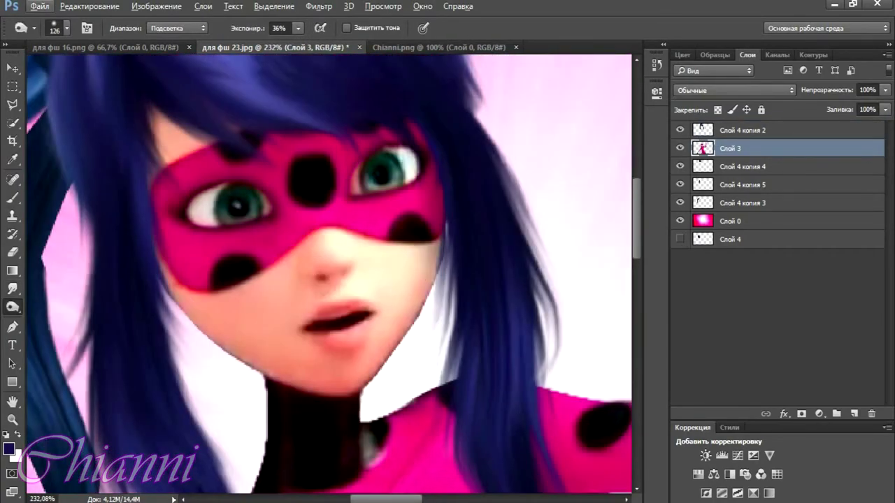
left_click(12, 252)
left_click(67, 28)
left_click(244, 169)
left_click(9, 449)
left_click(485, 137)
key("Return")
left_click(239, 219)
left_click(386, 191)
left_click_drag(885, 90, 829, 105)
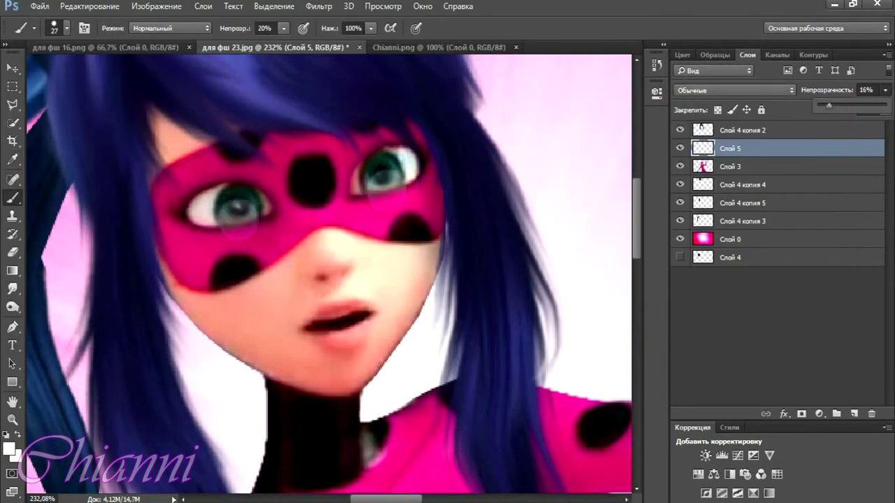
- Trim the white highlights to the shape of the irises and set their layer's opacity to 15%
scroll(234, 210, "up", 5)
key("l")
key("4")
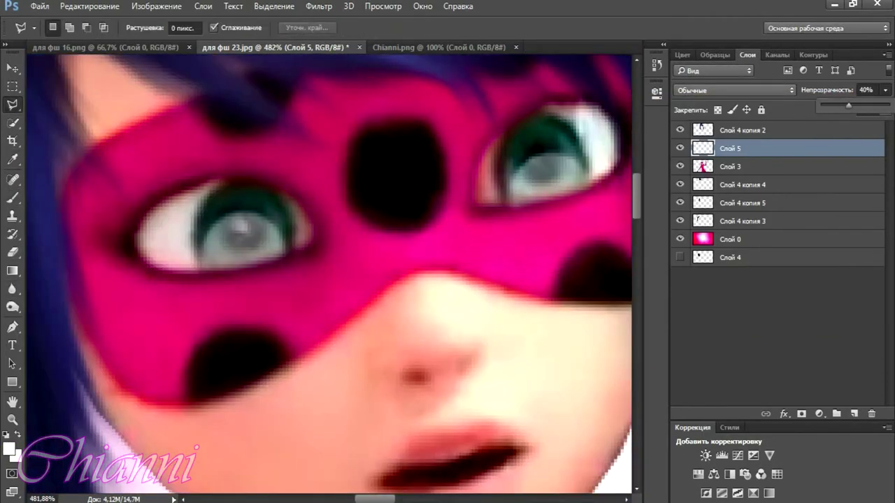
right_click(734, 148)
key("Escape")
scroll(329, 279, "down", 5)
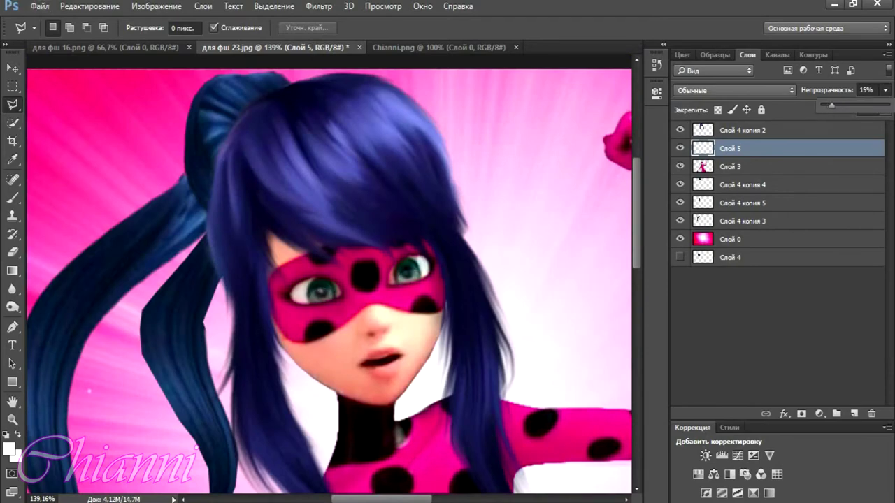
- Add small white catchlights to both pupils and merge the eye highlights with the figure layer
scroll(318, 290, "up", 3)
left_click(730, 166, "ctrl")
right_click(741, 166)
left_click(475, 456)
key("r")
scroll(318, 290, "up", 1)
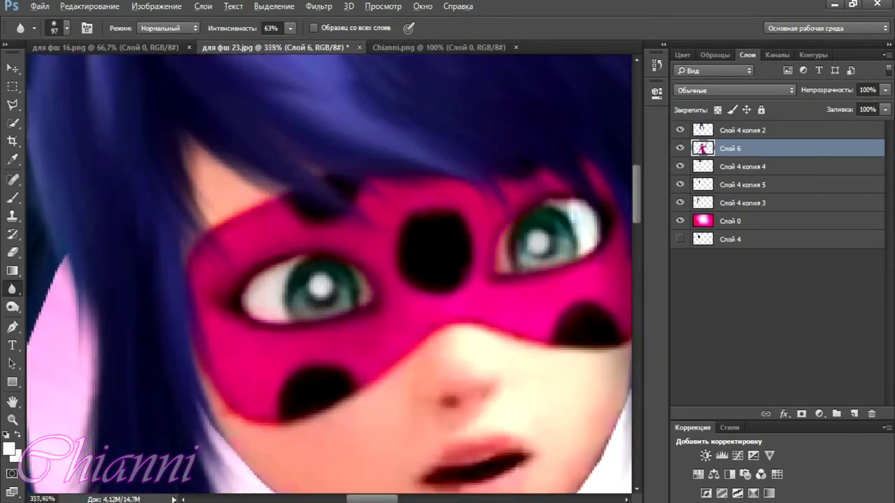
- Set the Burn tool's brush size to 61 for shading the figure layer, keeping the Highlights range and 36% exposure
scroll(329, 279, "down", 3)
key("o")
scroll(328, 279, "up", 1)
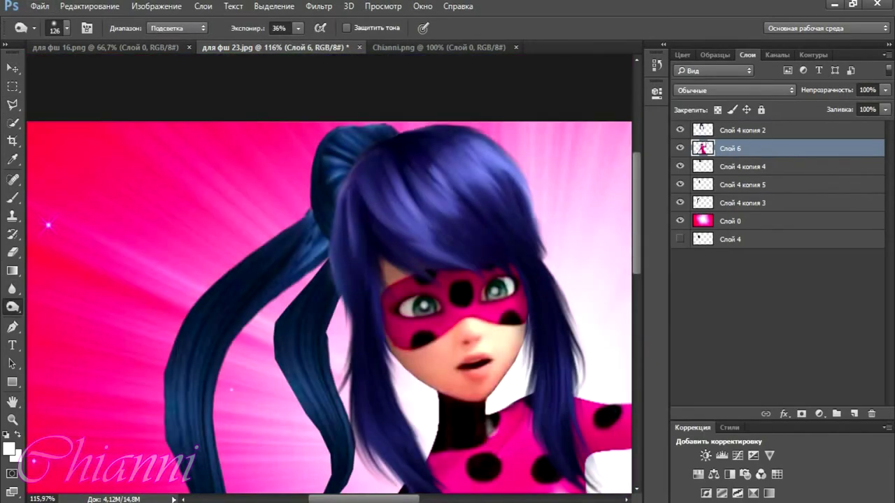
left_click(67, 28)
type("61")
key("Return")
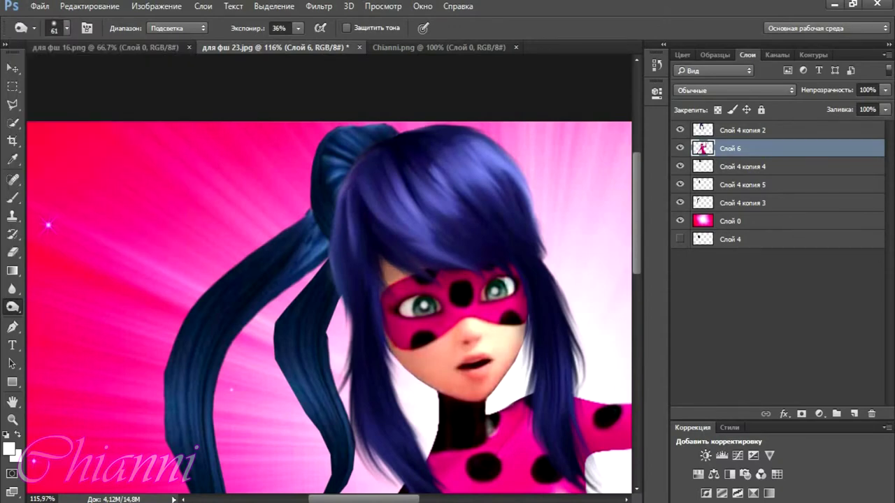
- Merge the hair layer with the figure and select the bun layer for smudging
scroll(273, 97, "up", 3)
key("ctrl+e")
key("r")
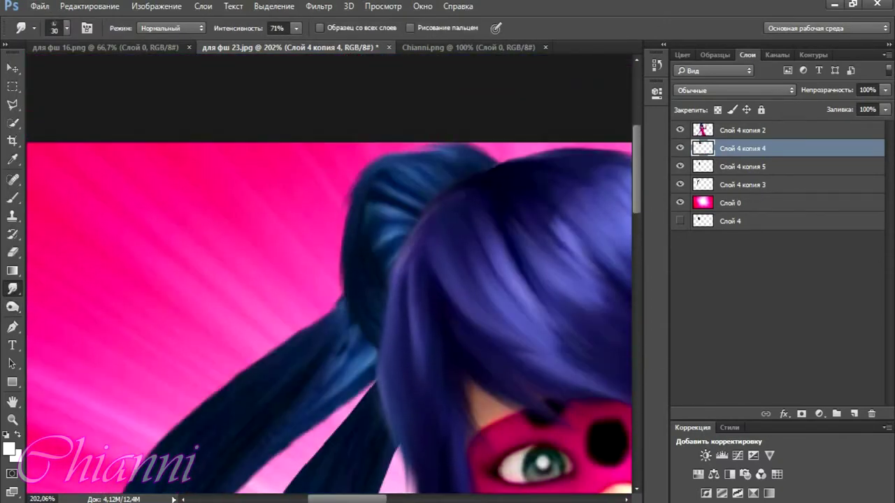
- Try smudging the bun's left edge with a 40-pixel brush at 51% strength
key("bracketright")
key("5")
key("1")
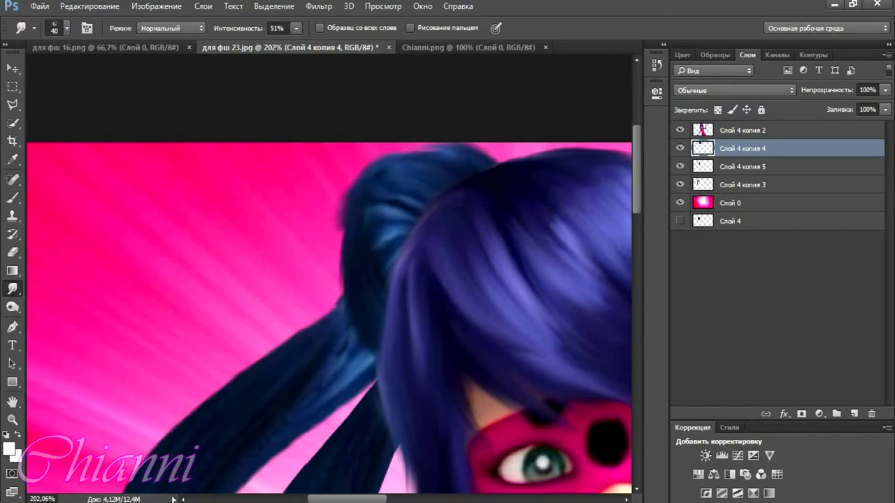
- Smudge the bun's outer edge smooth at 64% strength with a 20-pixel brush and a 34-pixel brush
left_click(67, 28)
type("20")
key("Return")
left_click(296, 28)
left_click_drag(297, 43, 304, 43)
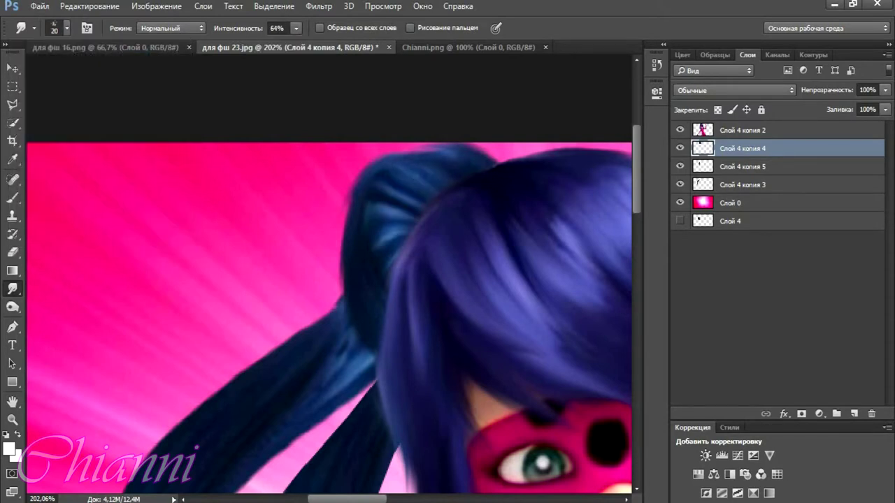
left_click(66, 28)
type("34 пикс.")
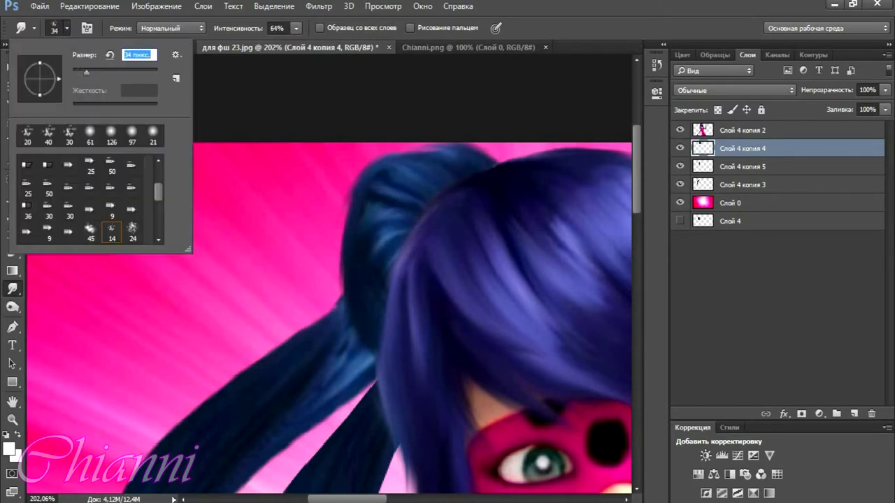
key("Return")
- Select the inner lock's layer, Слой 4 копия 5, and smudge its upper outer edge into strands with a 23-pixel brush
key("alt+bracketleft")
scroll(329, 272, "down", 5)
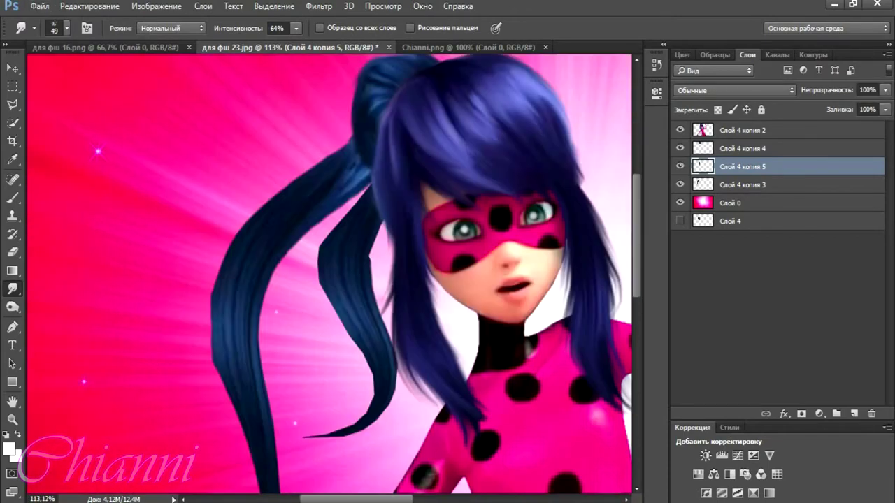
scroll(502, 282, "up", 4)
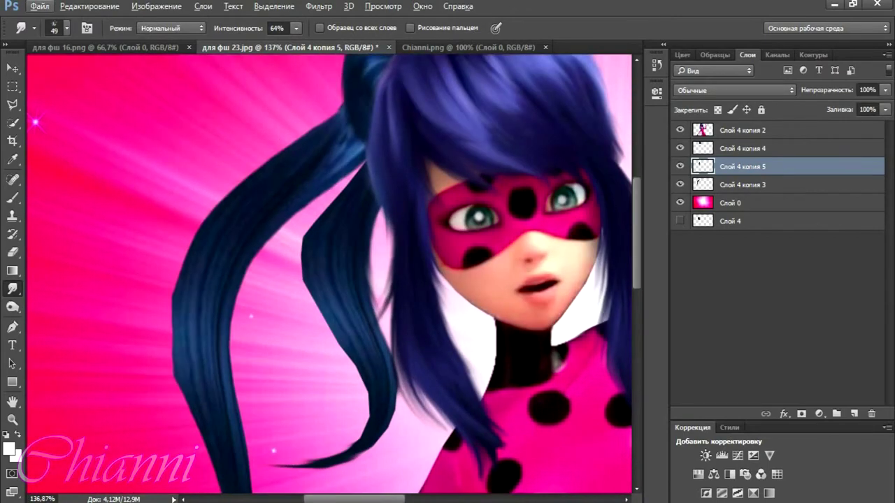
left_click(66, 28)
type("23")
key("Return")
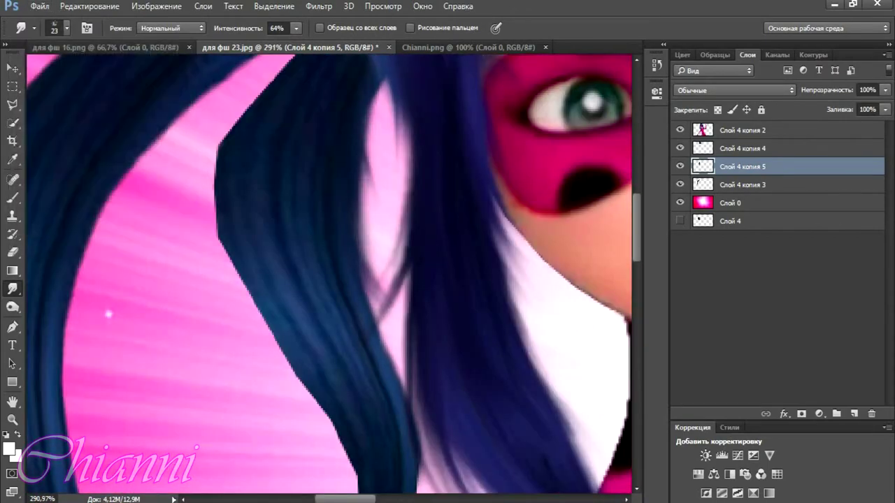
scroll(196, 447, "down", 3)
scroll(196, 447, "down", 4)
scroll(196, 447, "down", 5)
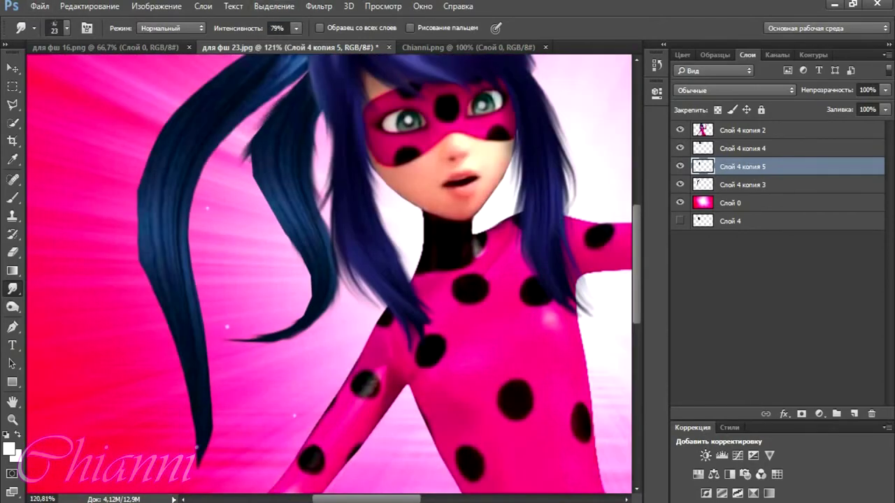
- Smudge the rest of the inner lock into wispy strands with a 40-pixel brush at 79% strength
left_click(66, 28)
type("40")
key("Return")
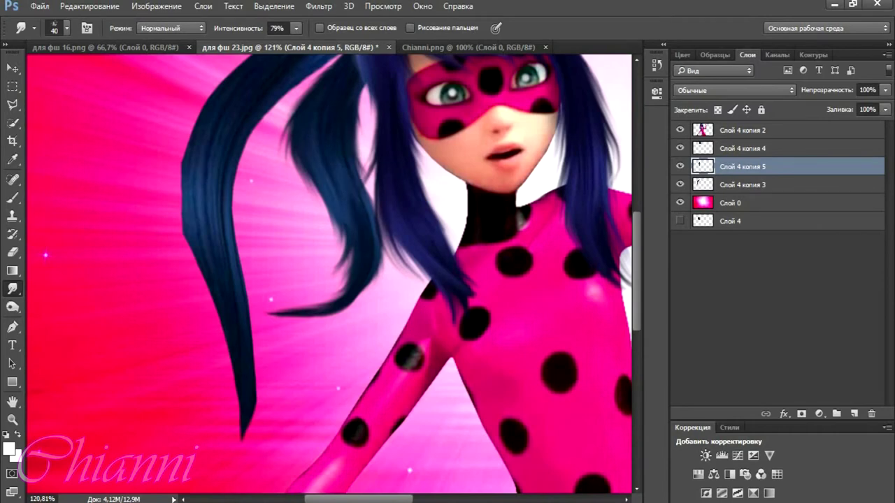
- Select the long ponytail's layer, Слой 4 копия 3, and smudge its edges into strands with the 40-pixel brush at 79% strength
scroll(328, 272, "up", 3)
key("alt+bracketleft")
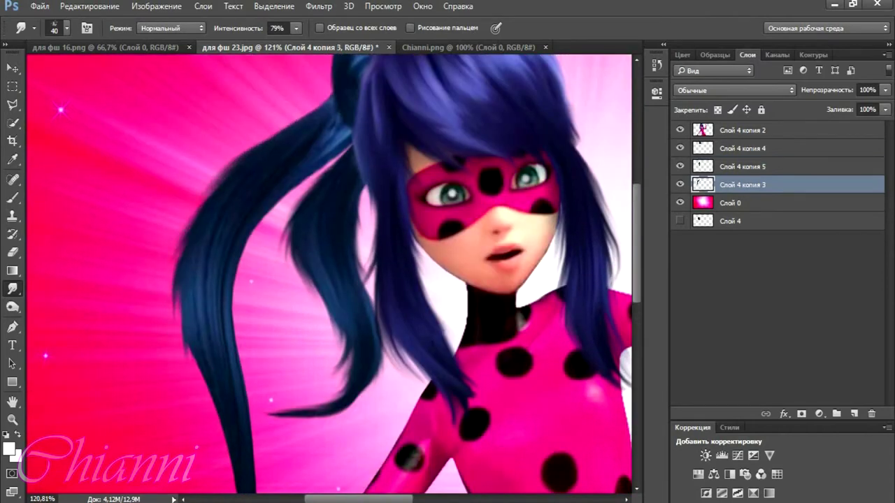
scroll(329, 272, "down", 3)
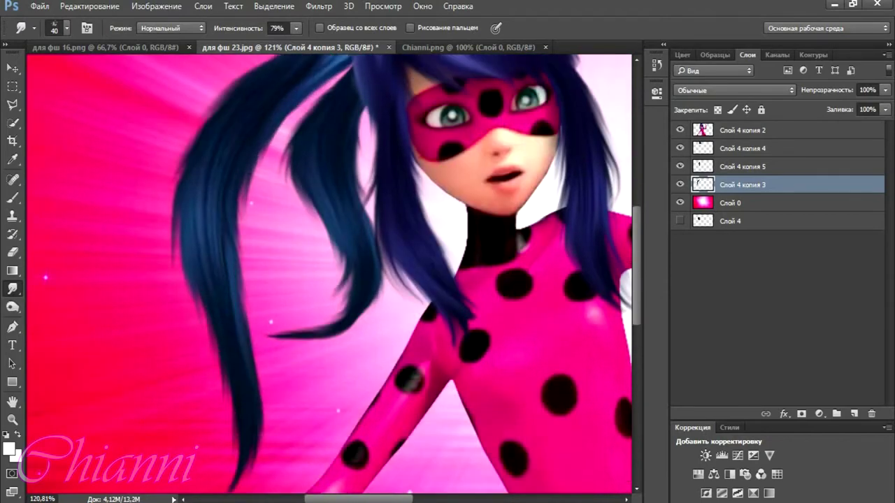
scroll(334, 274, "up", 1)
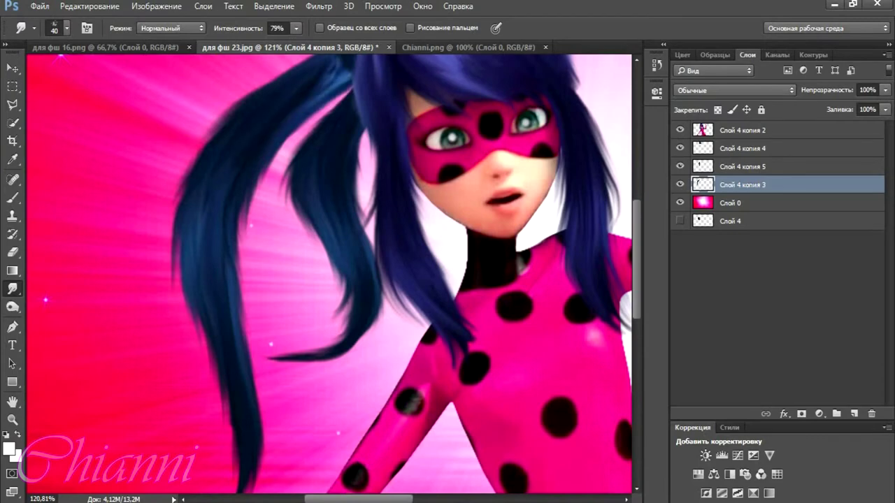
scroll(328, 274, "up", 5)
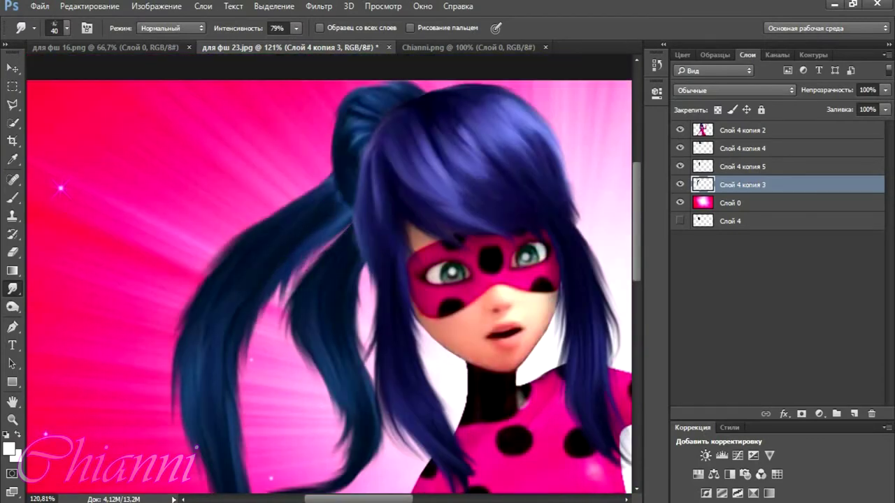
- Merge the bun, inner lock and ponytail layers into one layer
scroll(329, 272, "down", 3)
left_click(740, 148, "shift")
right_click(732, 149)
left_click(447, 465)
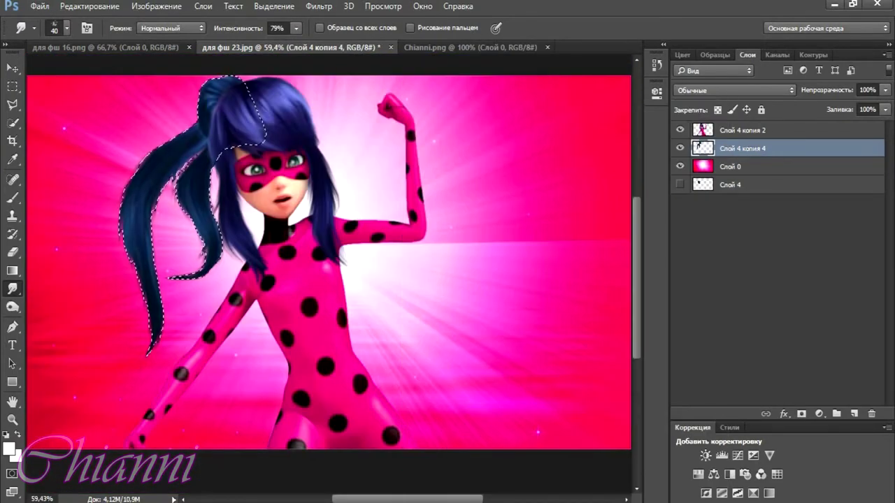
- Shift the merged bun and ponytail's hue to the violet-blue of the main hair with Hue/Saturation, and clear the selection
key("ctrl+u")
key("Up")
key("Return")
key("ctrl+d")
- Burn shadows into the ponytail and lock near the head with a size 61 brush, Highlights range and 36% exposure
key("l")
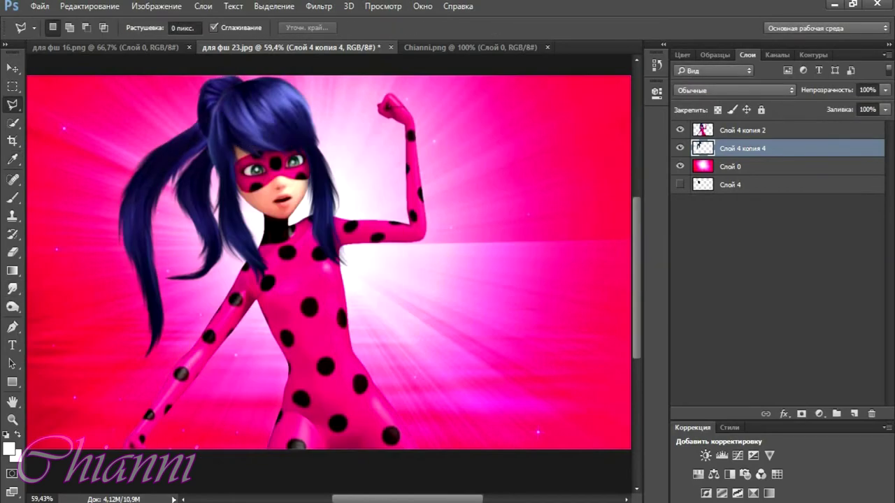
key("o")
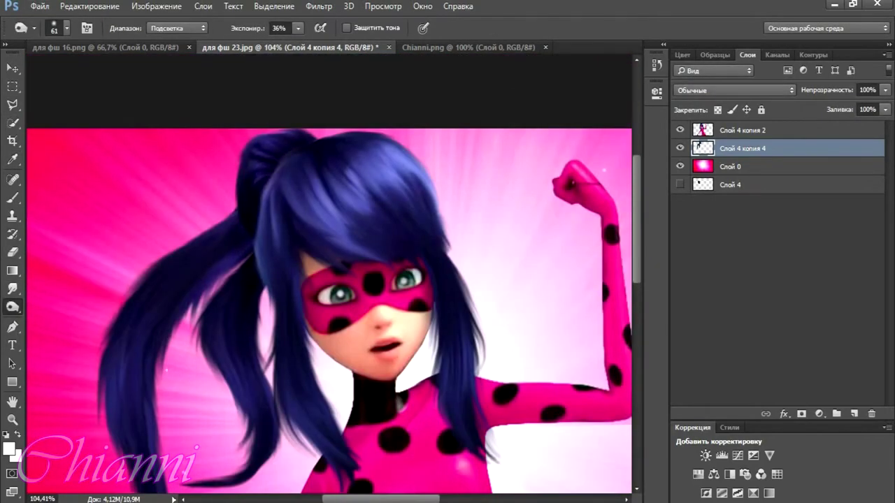
scroll(328, 272, "down", 5)
- Delete the hidden layer Слой 4 beneath the background
key("alt+bracketleft")
key("alt+bracketleft")
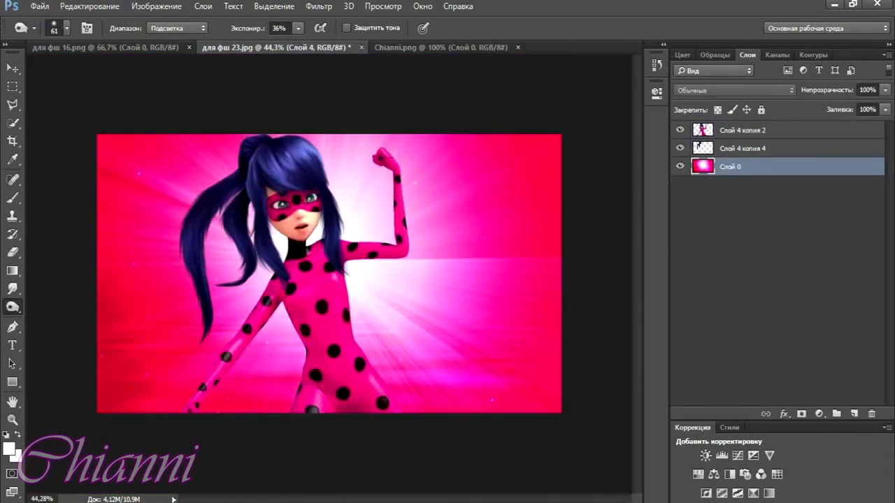
key("Delete")
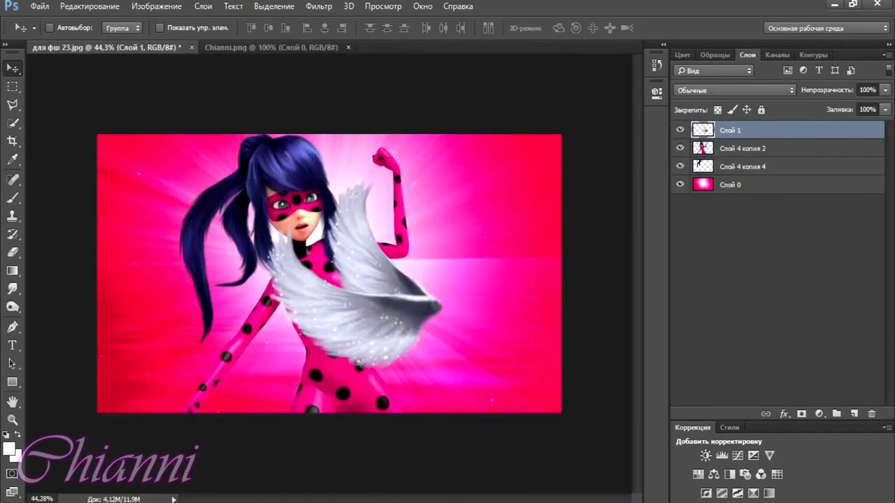
- Outline the upper wing on the wings layer with the Polygonal Lasso and delete it, keeping only the lower wing
key("l")
scroll(357, 245, "up", 8)
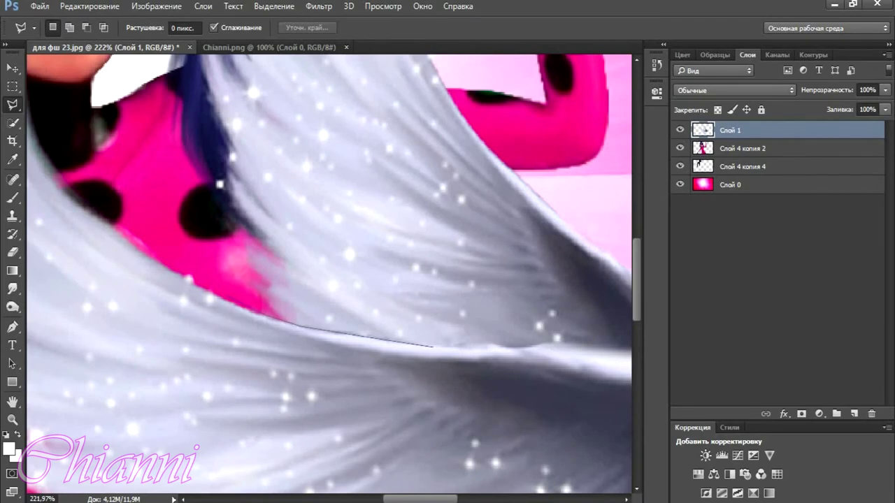
scroll(329, 272, "down", 5)
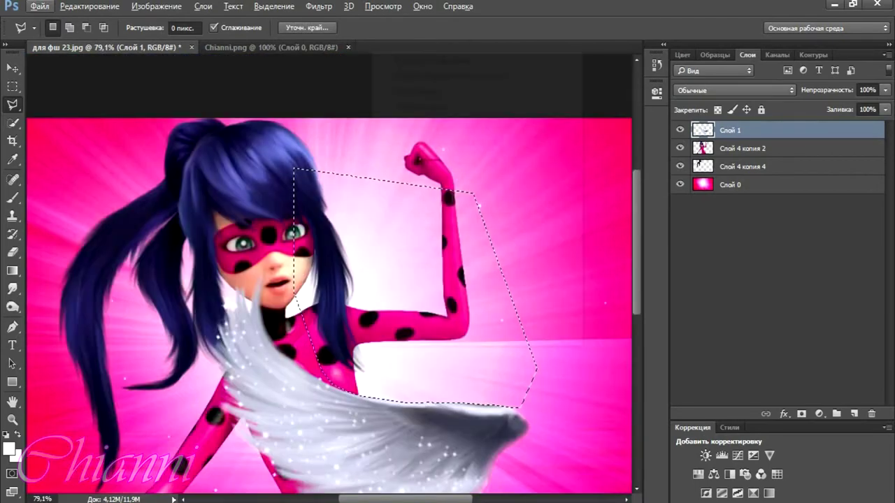
- Smudge the remaining wing's cut upper edge and feather tips with the 40-pixel brush at 79% strength
key("r")
scroll(360, 378, "up", 1)
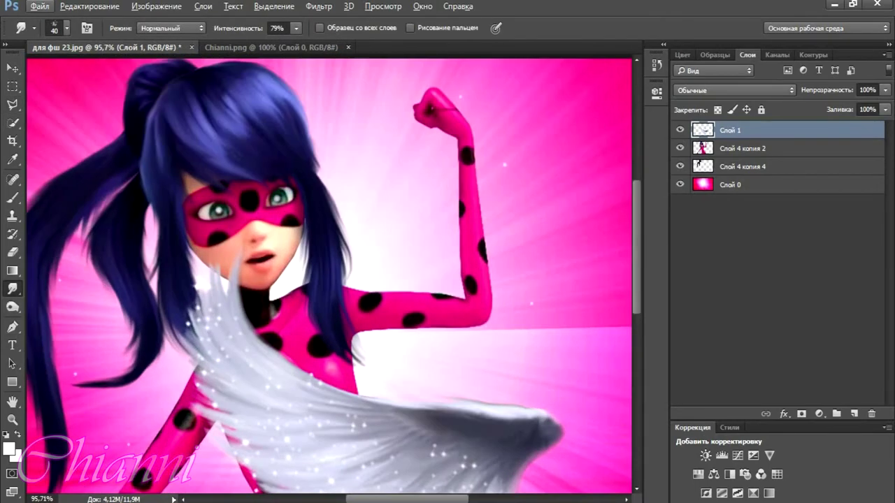
scroll(329, 272, "down", 2)
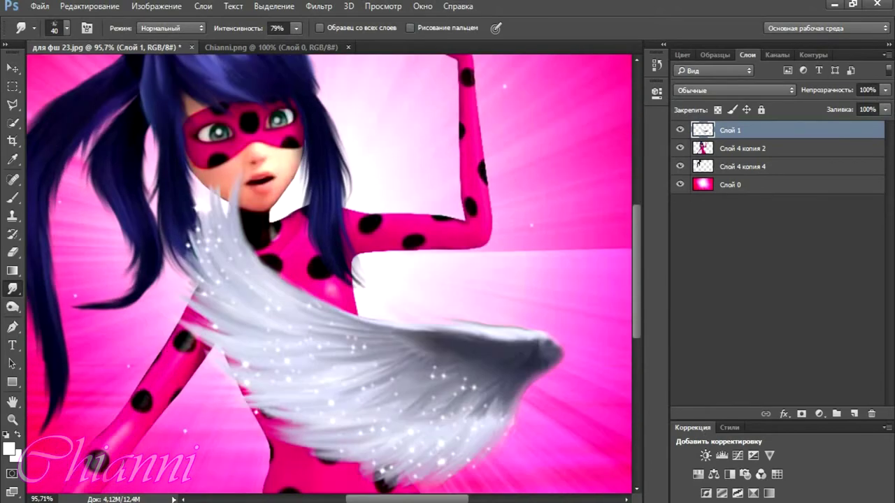
- Move the wing to the ponytail side of the head and raise the figure layer above it
scroll(328, 272, "down", 3)
key("v")
left_click_drag(391, 294, 196, 217)
key("alt+bracketleft")
key("ctrl+bracketright")
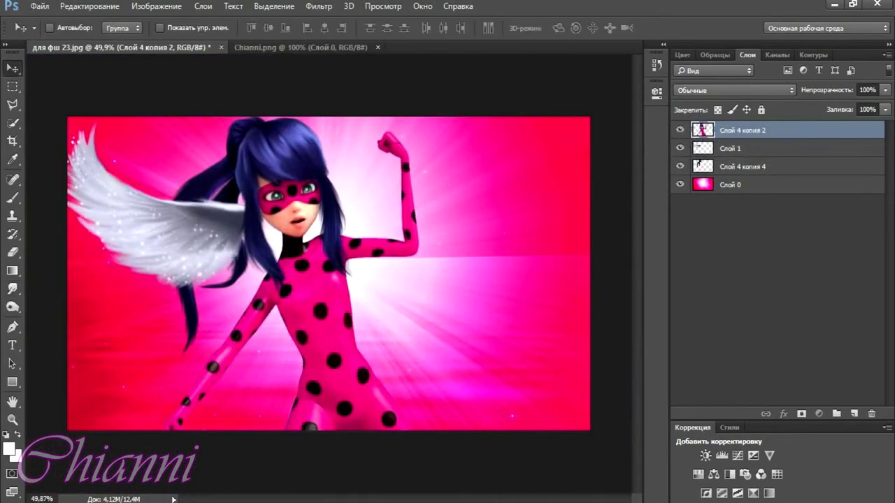
- Rotate the wing by 20.07° and enlarge it to about 119%, fitting its base behind the figure's shoulder
key("alt+bracketleft")
key("ctrl+t")
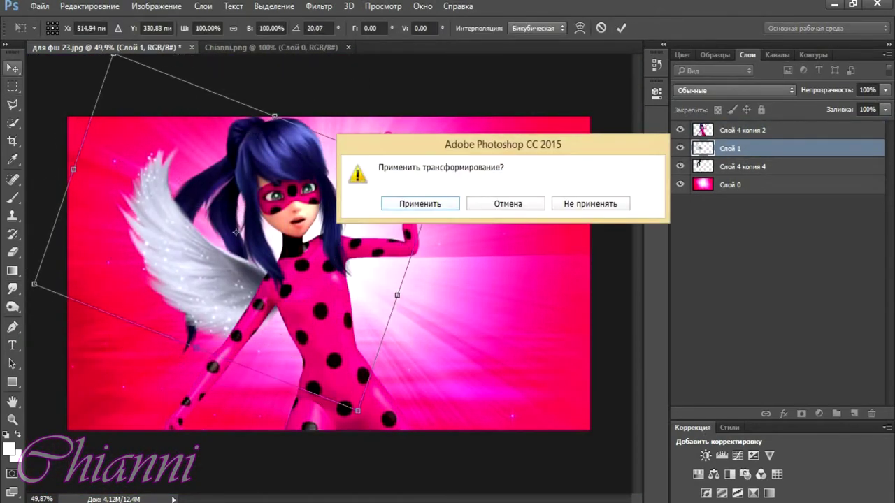
key("Return")
key("ctrl+t")
left_click_drag(270, 240, 251, 213)
key("ctrl+j")
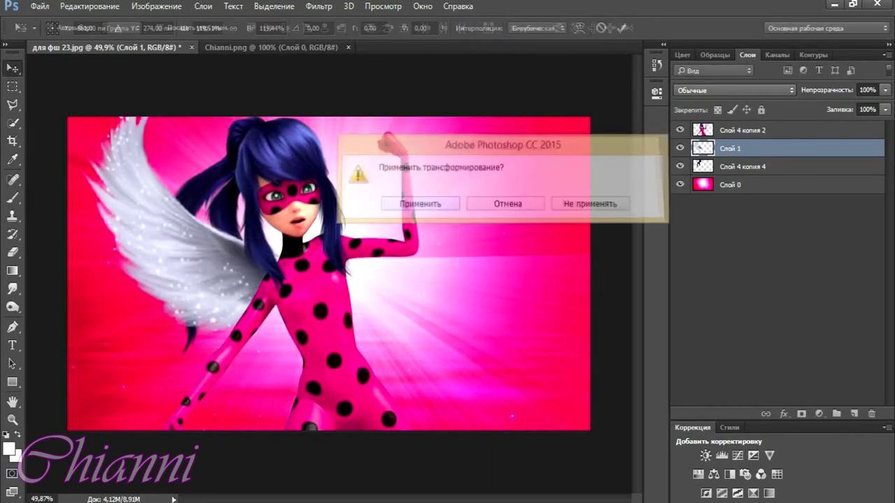
key("Return")
- Duplicate the wing, flip the copy horizontally and place it behind the raised arm
right_click(349, 256)
key("Escape")
key("ctrl+t")
right_click(179, 211)
left_click(247, 420)
left_click_drag(433, 230, 412, 218)
key("v")
key("Return")
- Select the ponytail layer and burn darker shadows into the hair around the wing with the size 61 brush
mouse_move(698, 180)
left_mouse_down()
mouse_move(698, 144)
mouse_move(698, 182)
left_mouse_up()
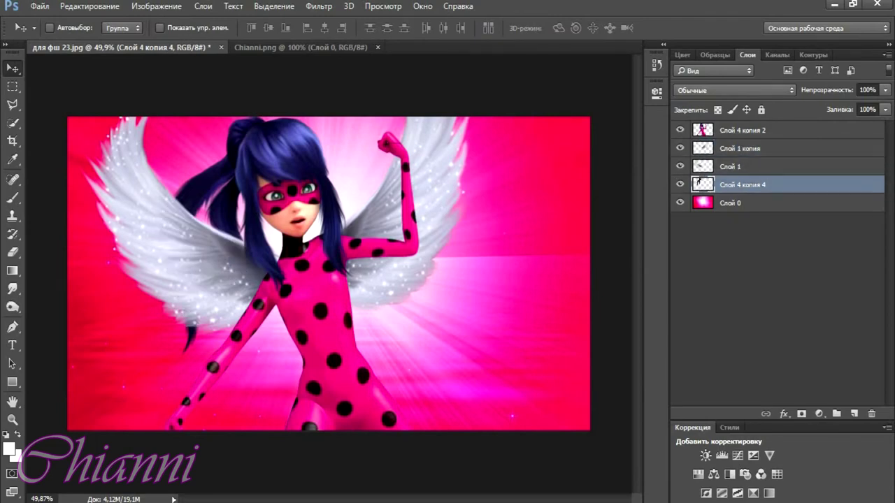
key("o")
scroll(272, 241, "up", 3)
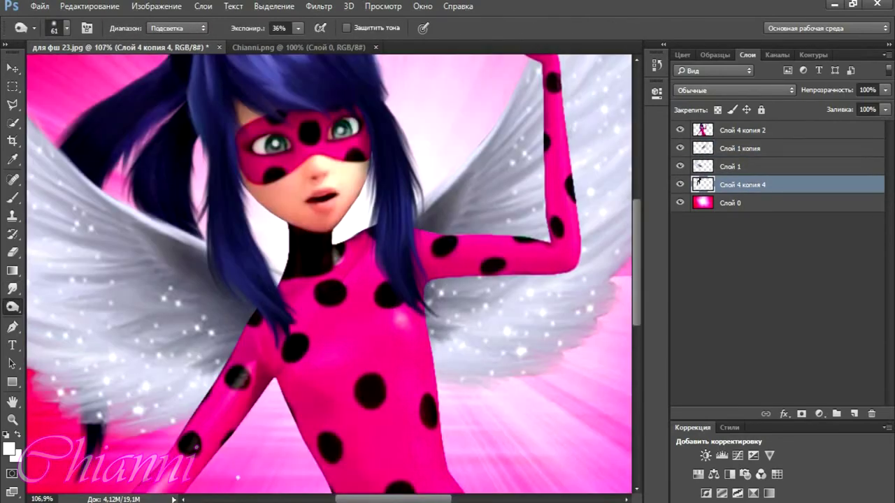
- Merge the two wing layers and burn shadows into the feathers beside the body and arm, enlarging the brush to 82
left_click(697, 150)
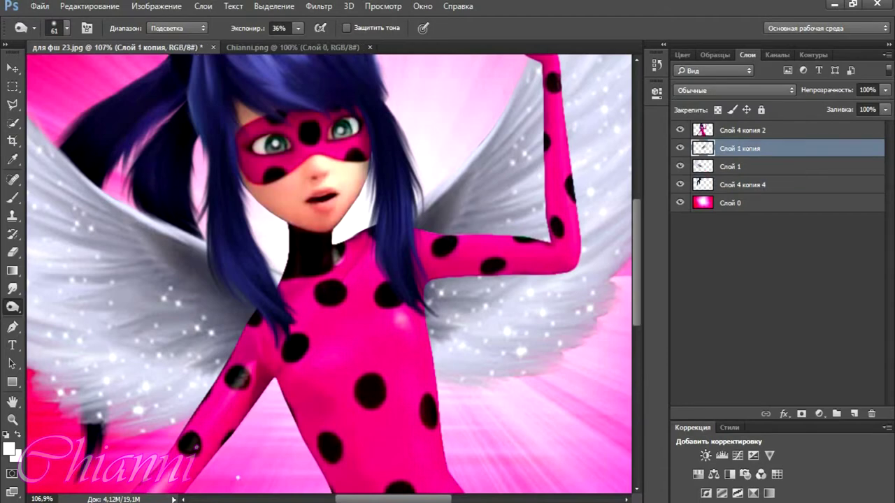
key("ctrl+e")
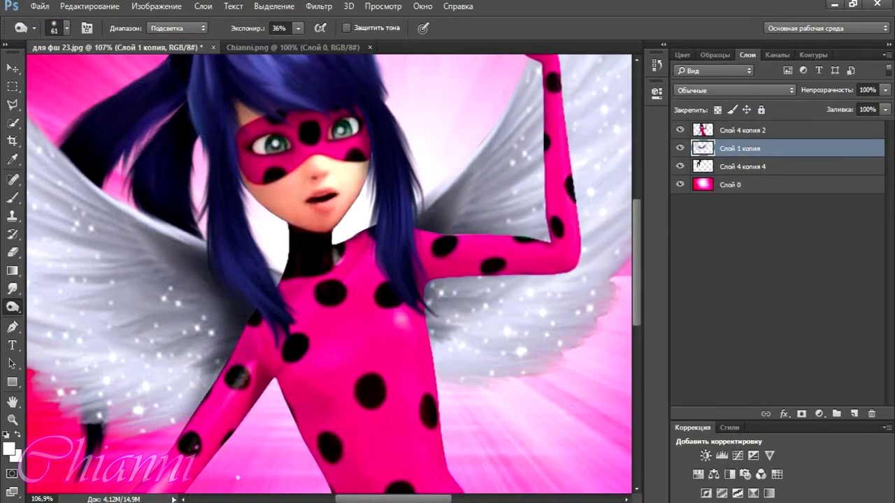
scroll(328, 272, "down", 4)
left_click(55, 28)
left_click_drag(98, 73, 108, 73)
left_click(251, 260)
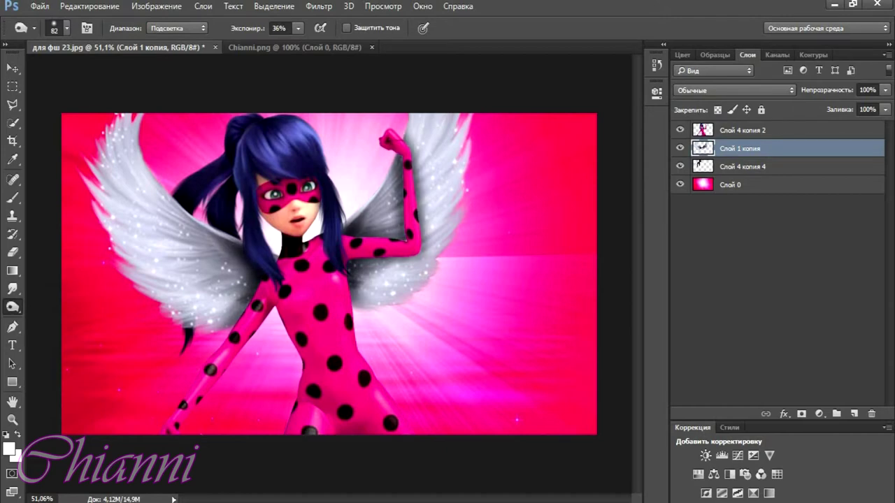
- Tint the wings pink with Hue/Saturation, using a hue of +78 and raised saturation, and clear the selection
key("l")
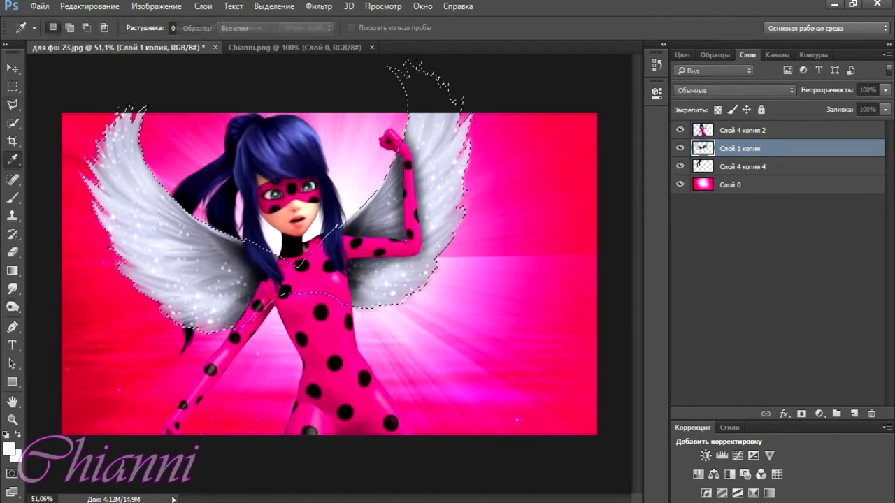
key("ctrl+u")
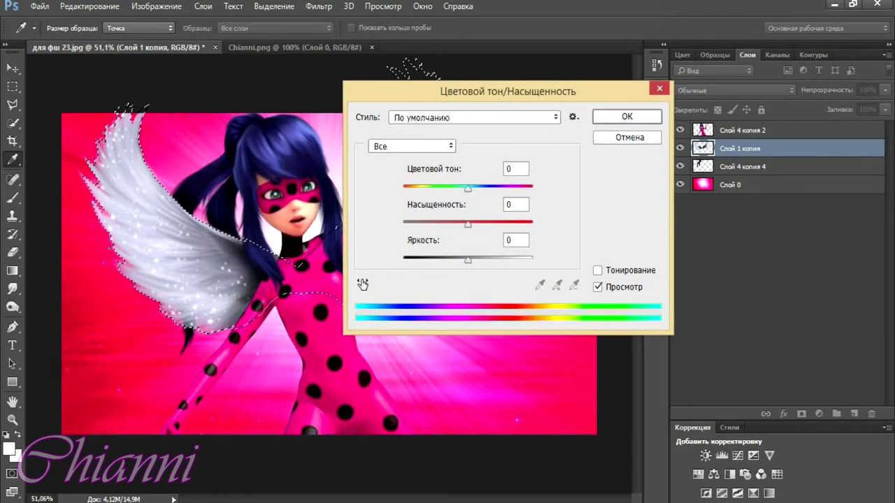
key("Tab")
type("0")
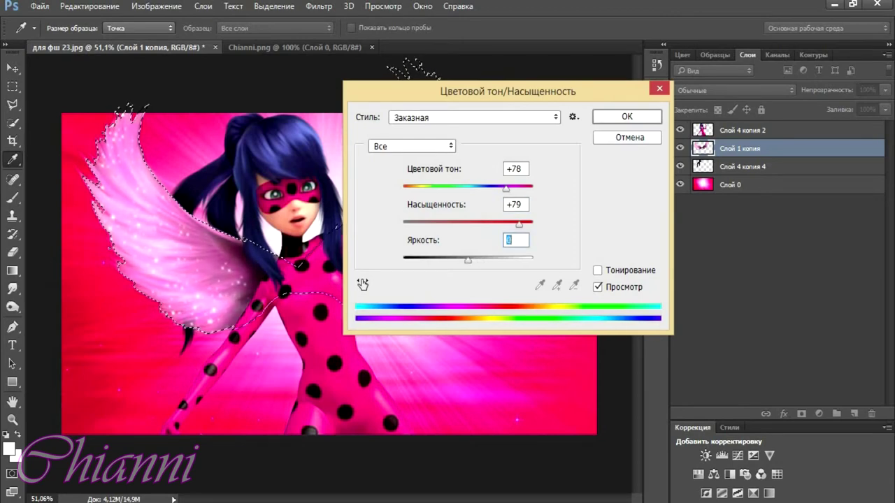
key("shift+Tab")
key("shift+Down")
key("Return")
key("ctrl+d")
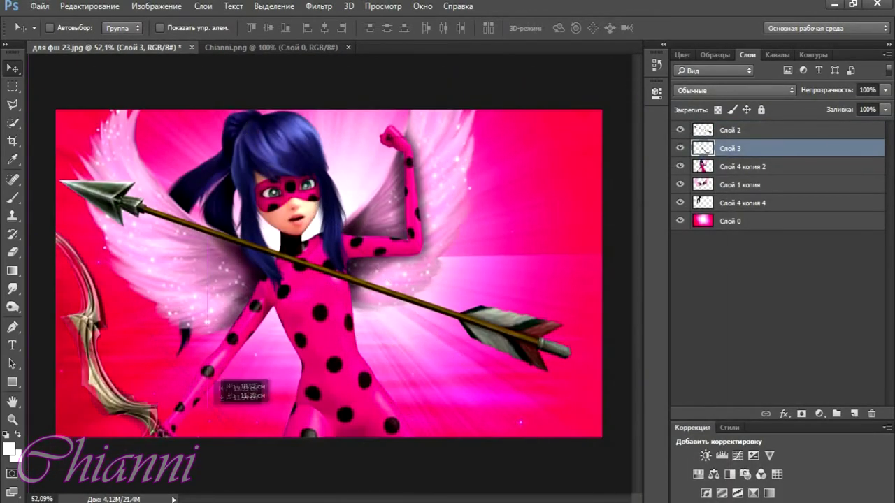
- Position the bow at the figure's lowered hand
left_click_drag(215, 355, 205, 369)
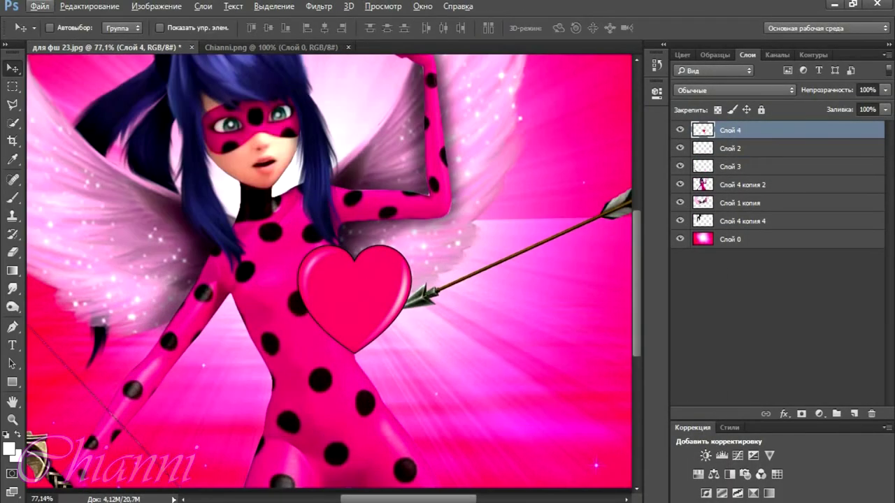
- Shrink and rotate the heart to cover the arrowhead, and hide the heart layer to expose the metal tip
key("ctrl+t")
left_click_drag(409, 346, 422, 290)
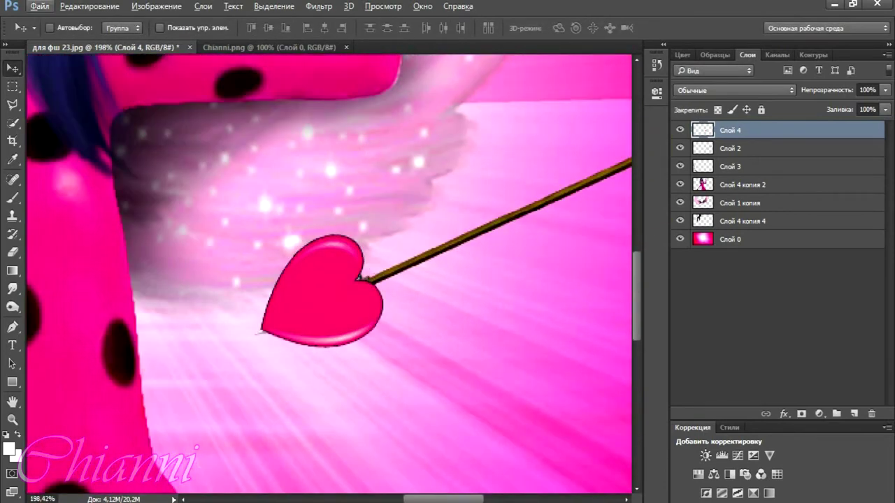
left_click(679, 130)
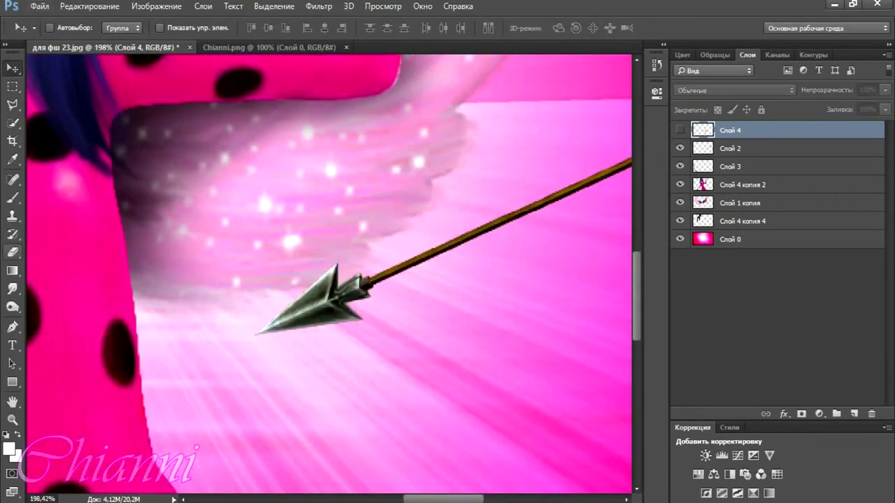
- Erase the metal arrowhead from the arrow layer, keeping the shaft intact
left_click(730, 148)
key("e")
left_click_drag(314, 308, 353, 286)
key("ctrl+z")
key("ctrl+z")
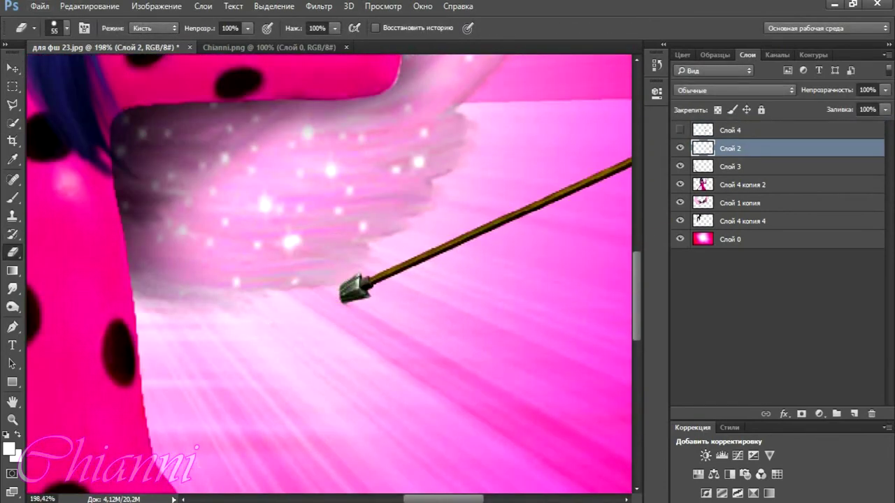
key("v")
- Show the heart layer again and scale the heart down to fit over the end of the arrow shaft
left_click(679, 130)
key("shift+Up")
key("shift+Up")
key("shift+Down")
key("shift+Down")
key("alt+bracketright")
key("ctrl+t")
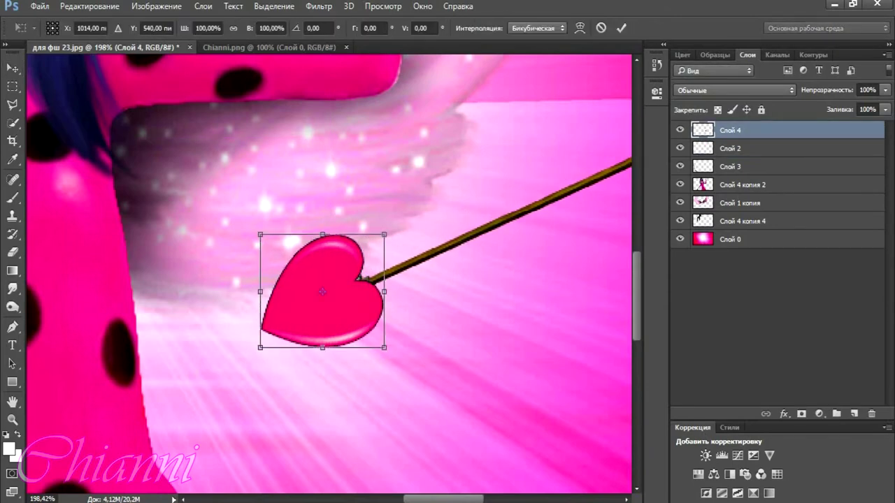
left_click_drag(260, 234, 288, 256)
key("v")
key("Escape")
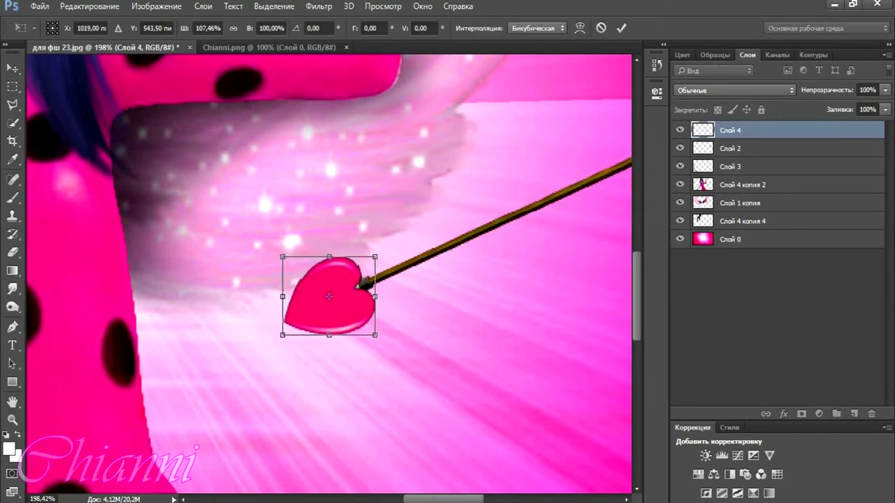
key("Return")
key("ctrl+0")
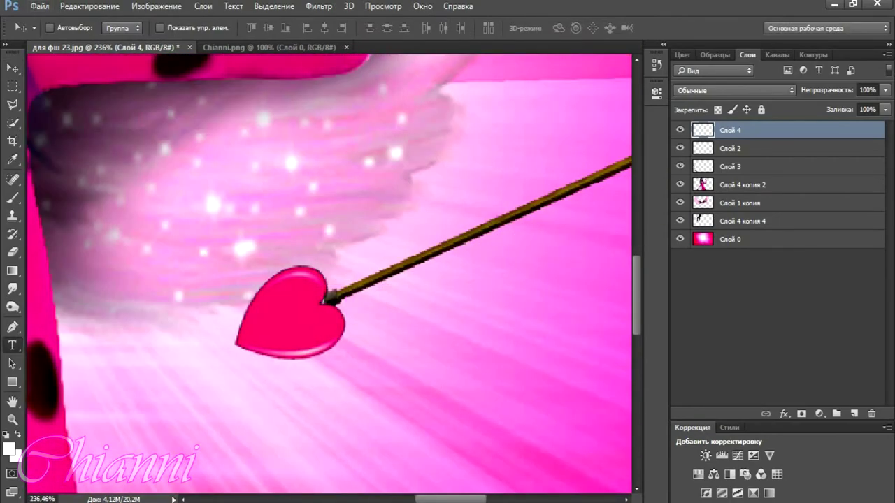
key("ctrl+t")
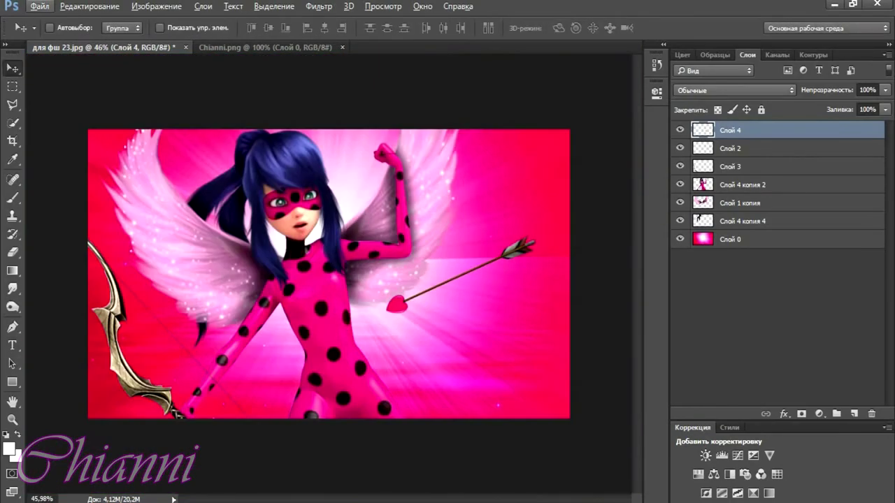
- Recolour the arrow dark pink with Hue/Saturation, using a hue of -71 and a saturation of +49
scroll(430, 308, "up", 5)
key("alt+bracketleft")
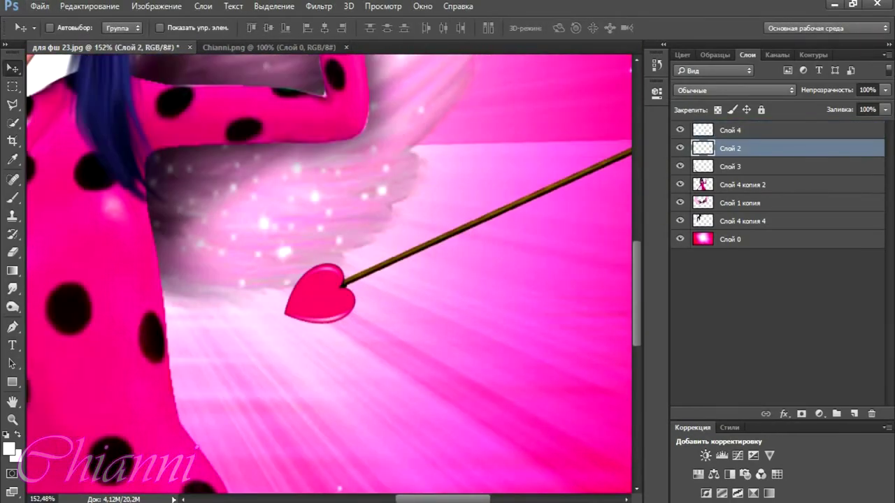
key("ctrl+u")
key("Up")
key("Up")
key("Up")
key("Up")
key("Up")
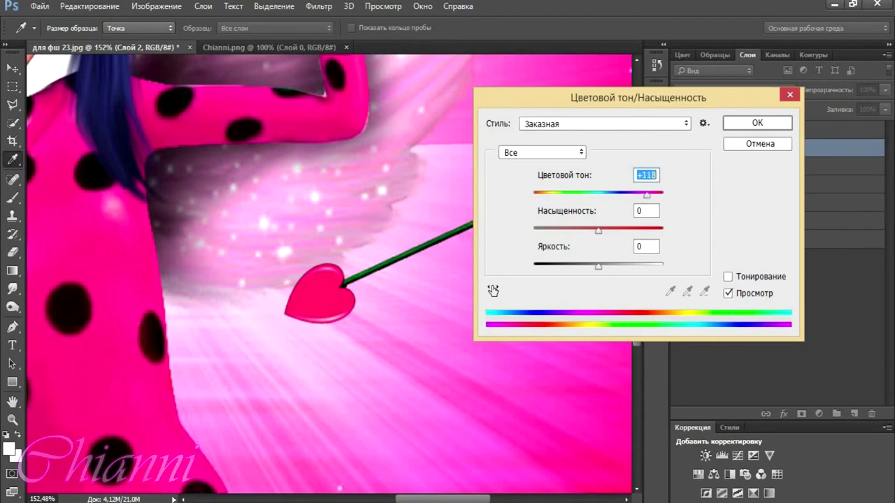
key("Down")
key("Down")
key("Down")
key("Down")
key("Down")
key("Down")
key("Down")
key("Down")
key("Down")
key("Down")
key("Down")
key("Down")
key("Down")
key("Down")
key("Down")
key("Down")
key("Down")
key("Down")
key("Down")
key("Down")
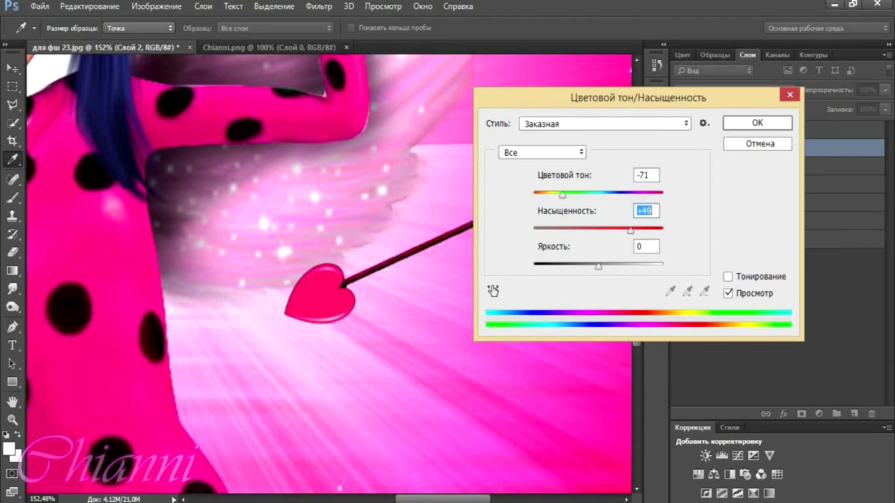
key("Tab")
key("Return")
key("ctrl+0")
key("v")
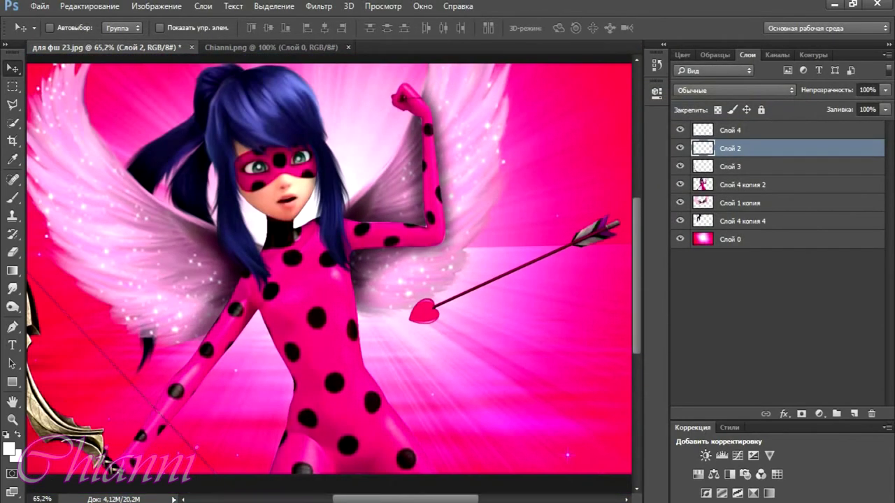
- Duplicate the heart layer, move the copy over the arrow's fletching and place it beneath the arrow layer
scroll(329, 269, "right", 5)
left_click(730, 130)
key("ctrl+j")
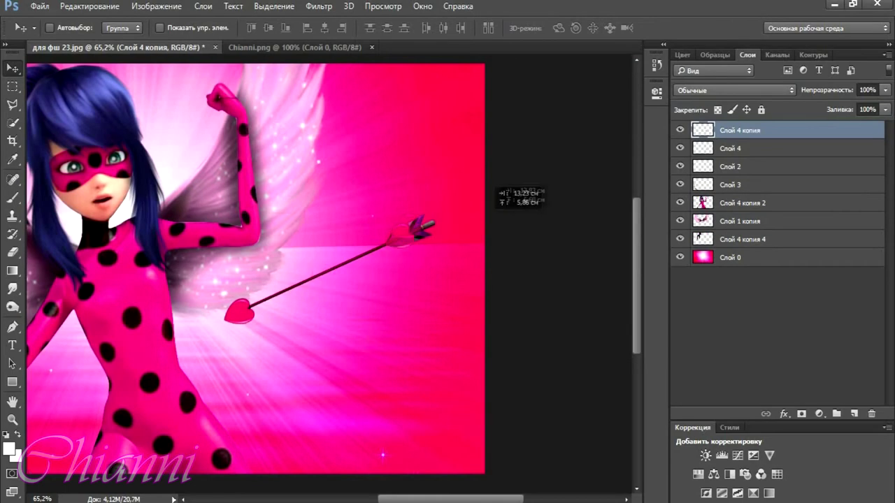
key("ctrl+bracketleft")
key("ctrl+bracketleft")
- Outline the arrow's original fletching with the lasso, delete it, and clear the selection
scroll(440, 199, "up", 5)
key("l")
scroll(356, 294, "up", 3)
key("Delete")
right_click(260, 297)
right_click(260, 308)
left_click(293, 10)
- Position a heart copy behind the arrow's tail, ordered beneath the arrow, and hide the spare heart copy
key("v")
left_click_drag(311, 351, 434, 269)
scroll(507, 334, "down", 3)
key("ctrl+bracketright")
left_click_drag(458, 297, 429, 310)
key("ctrl+bracketleft")
key("ctrl+bracketleft")
left_click(680, 148)
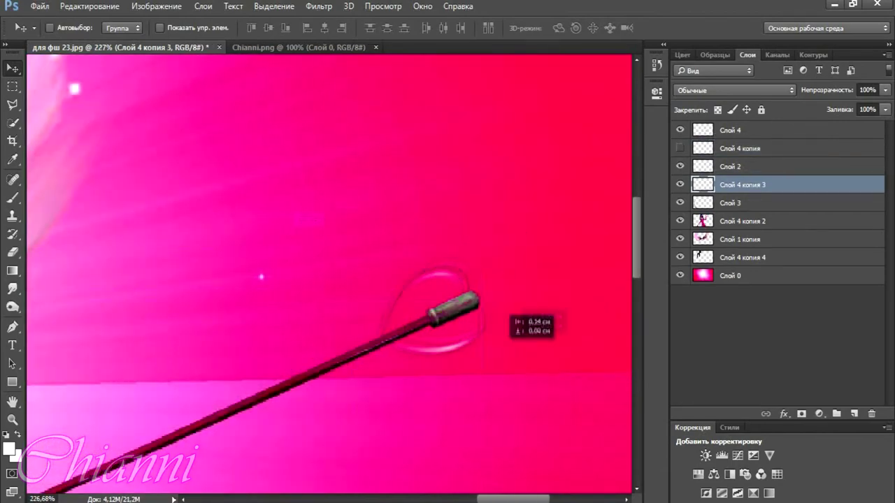
- Enlarge the heart behind the arrow's tail, add an overlapping duplicate along the shaft, and merge the two
key("ctrl+t")
left_click_drag(479, 265, 499, 236)
key("Return")
mouse_move(454, 308)
left_mouse_down("alt")
mouse_move(467, 292)
mouse_move(440, 279)
mouse_move(391, 308)
left_mouse_up("alt")
key("ctrl+e")
- Smudge the merged heart's edges outward into feather strands at 85% strength, hiding the background layer
left_click(13, 289)
left_click(297, 28)
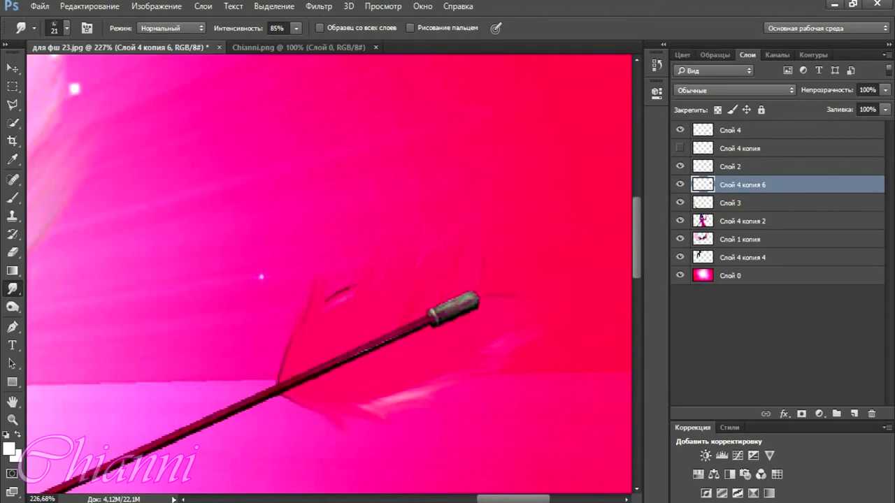
left_click(680, 275)
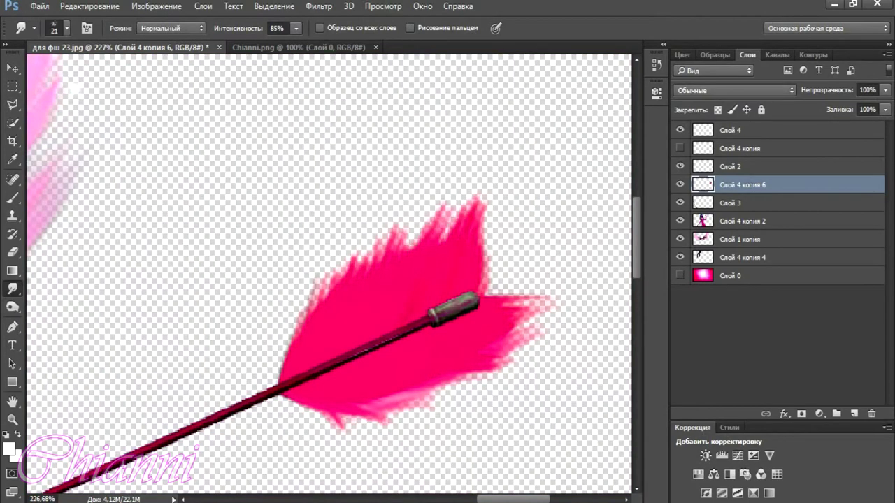
left_click_drag(489, 293, 580, 283)
- Burn the feather's centre along the shaft and place a duplicate scaled to about 60% over the arrow's nock
key("o")
key("ctrl+j")
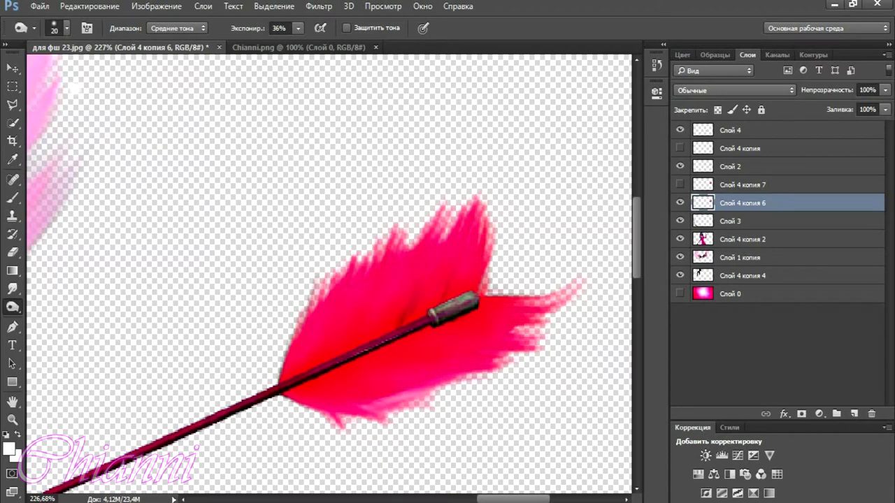
left_click(679, 185)
left_click(741, 185)
left_click_drag(741, 184, 740, 163)
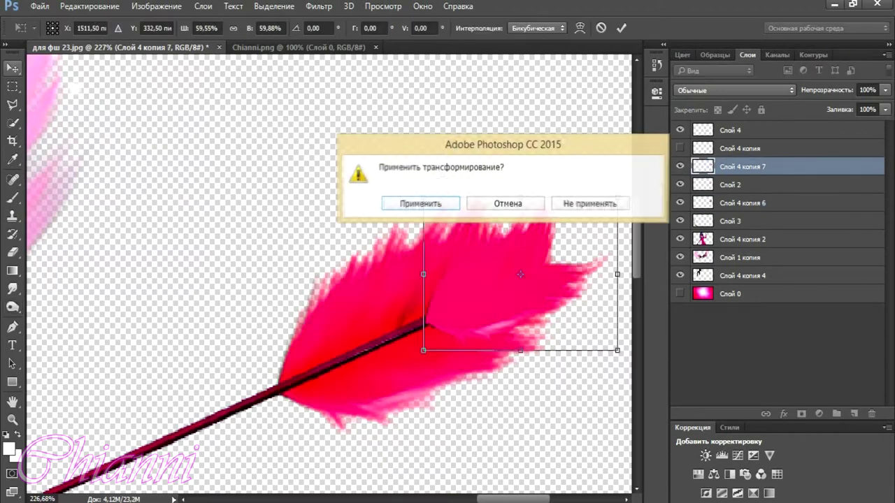
key("Return")
- Preview the small feather at 60% opacity, restore full opacity, and erase the exposed nock at the shaft's end
key("6")
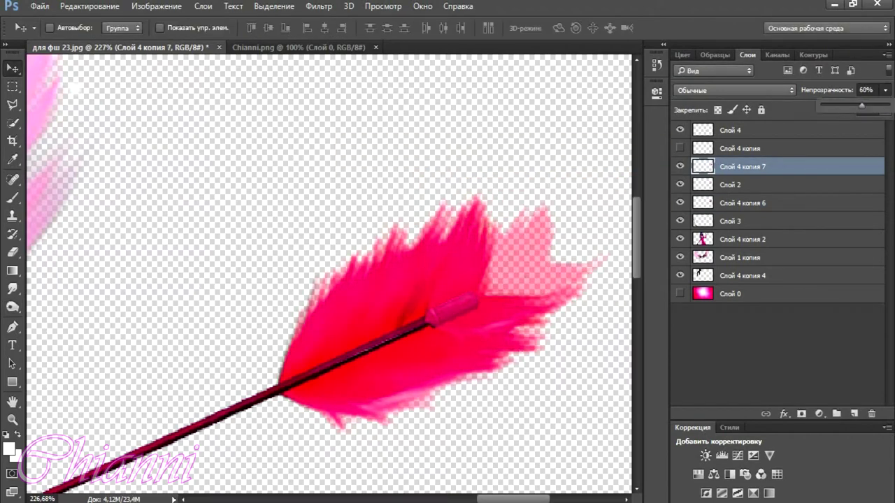
key("0")
left_click(454, 287)
key("e")
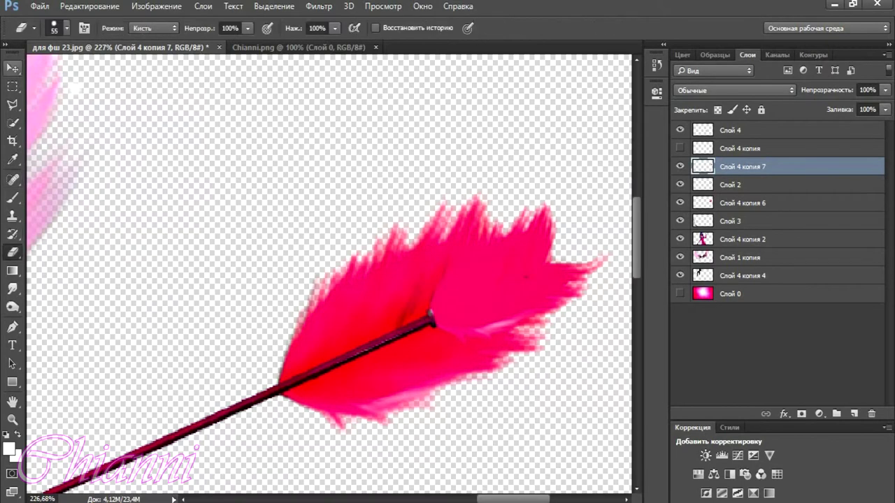
- Warp the small feather so its base fits around the end of the arrow shaft
key("v")
key("ctrl+t")
right_click(564, 76)
left_click(601, 181)
left_click_drag(421, 307, 424, 319)
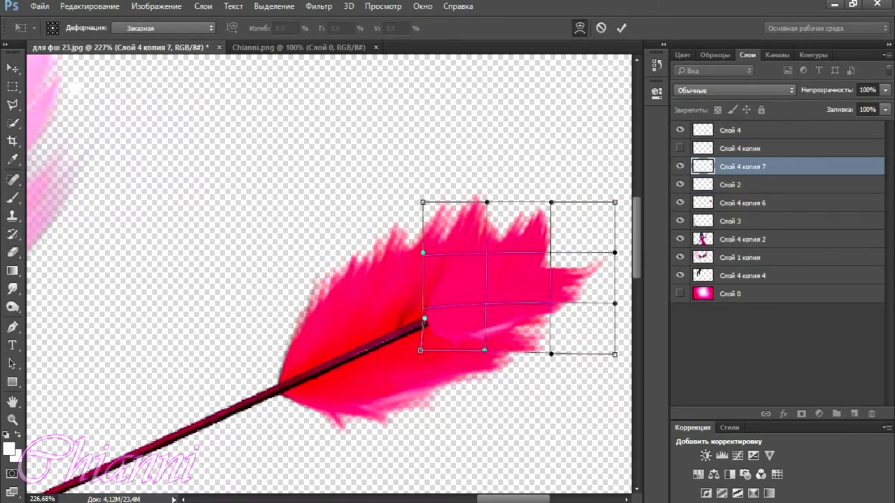
key("alt+bracketleft")
key("Return")
- Burn the arrow's feathers darker around the shaft, using the Highlights range, 23% exposure and a brush size of 55
key("o")
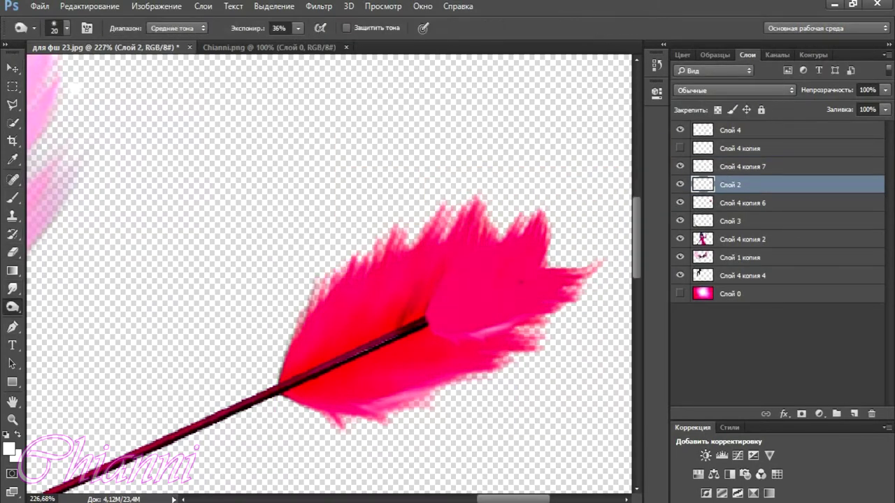
key("alt+bracketleft")
left_click(177, 28)
left_click(167, 35)
left_click(177, 28)
left_click(168, 53)
mouse_move(293, 370)
left_mouse_down()
mouse_move(427, 252)
mouse_move(503, 342)
left_mouse_up()
key("ctrl+z")
left_click(297, 28)
left_click_drag(298, 46, 288, 46)
left_click(66, 28)
left_click_drag(42, 67, 56, 66)
key("Return")
mouse_move(426, 294)
left_mouse_down()
mouse_move(293, 364)
mouse_move(503, 349)
left_mouse_up()
key("ctrl+z")
key("ctrl+z")
key("ctrl+z")
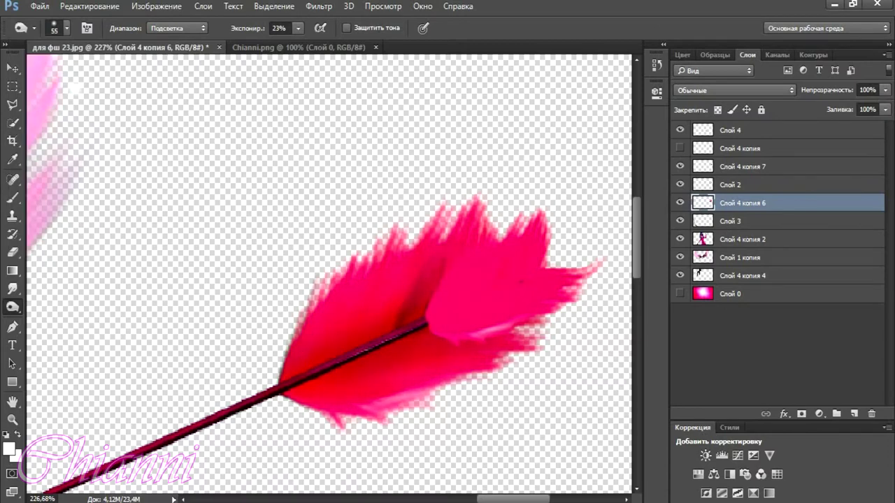
key("ctrl+z")
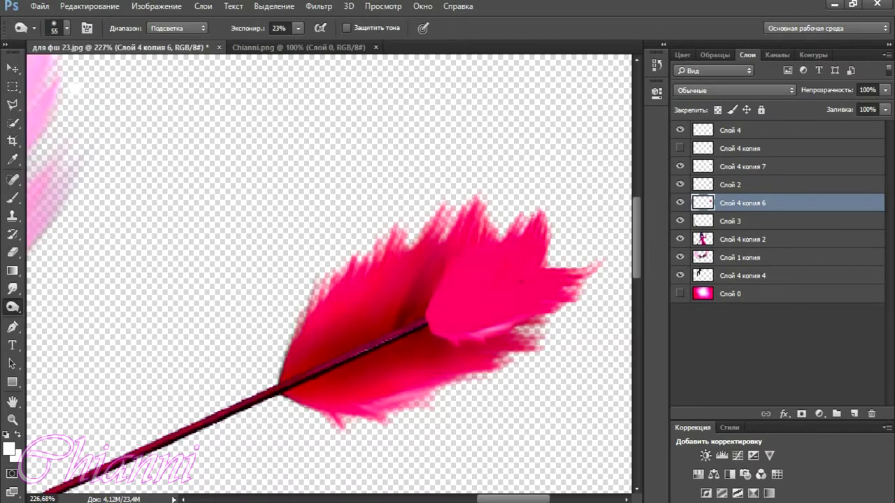
key("ctrl+z")
left_click(742, 166)
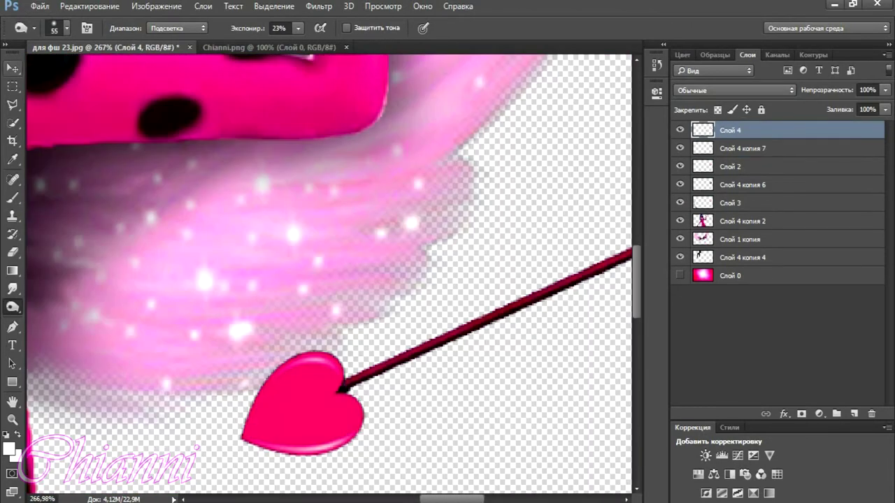
- Warp the heart at the arrow's tip into a longer, sharper point with flared rear lobes
key("v")
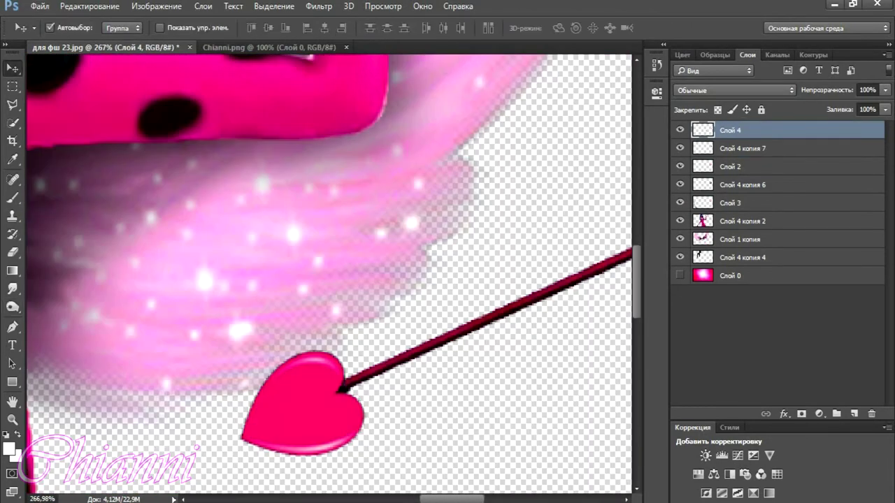
key("ctrl+t")
left_click_drag(324, 351, 328, 330)
left_click_drag(240, 441, 225, 444)
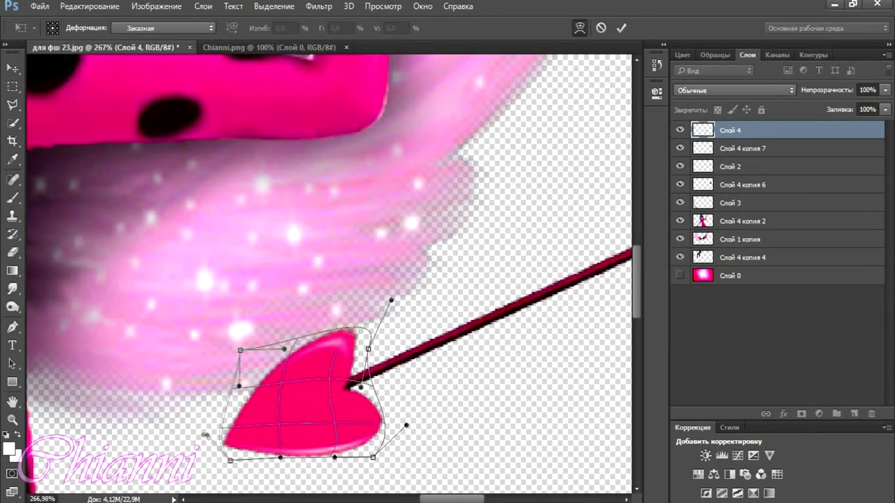
key("Return")
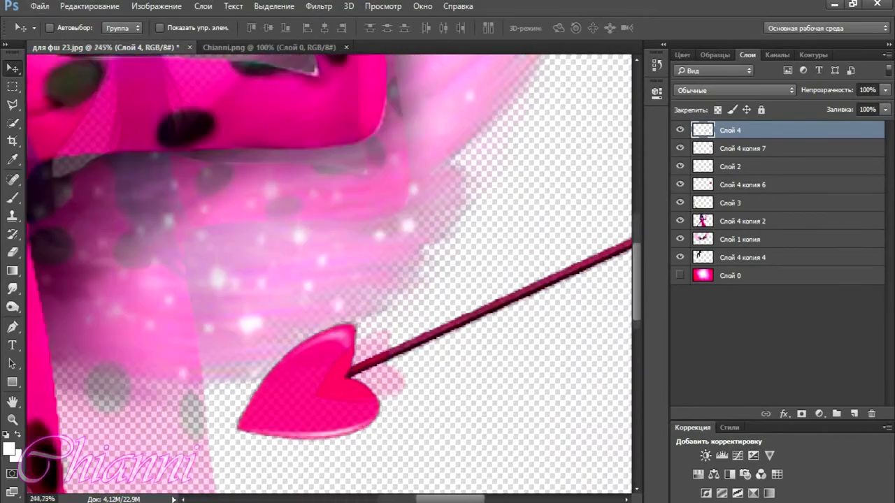
key("e")
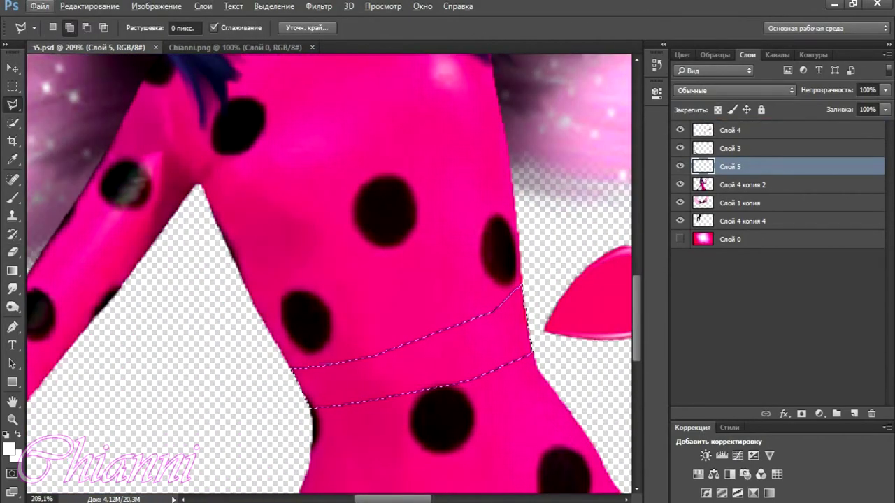
- Shift the waistband selection slightly down the torso and paint it dark magenta (#900055) as a belt
key("v")
left_click_drag(328, 371, 331, 383)
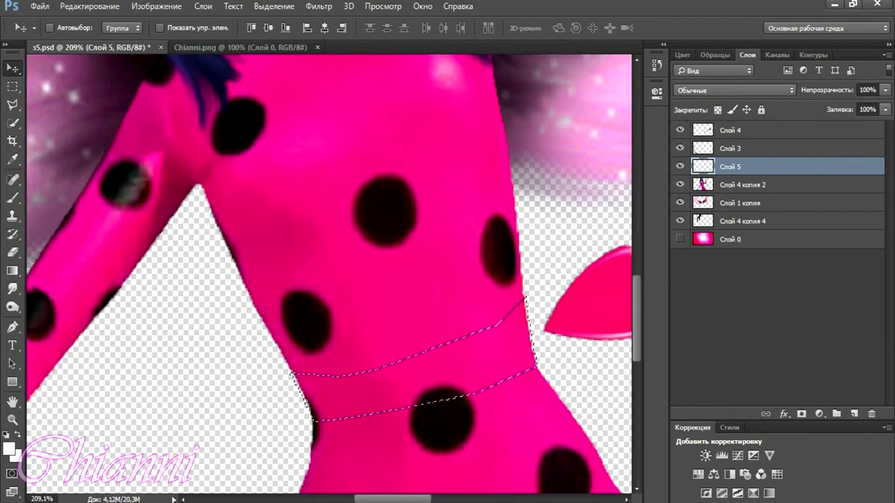
left_click(9, 448)
type("990033")
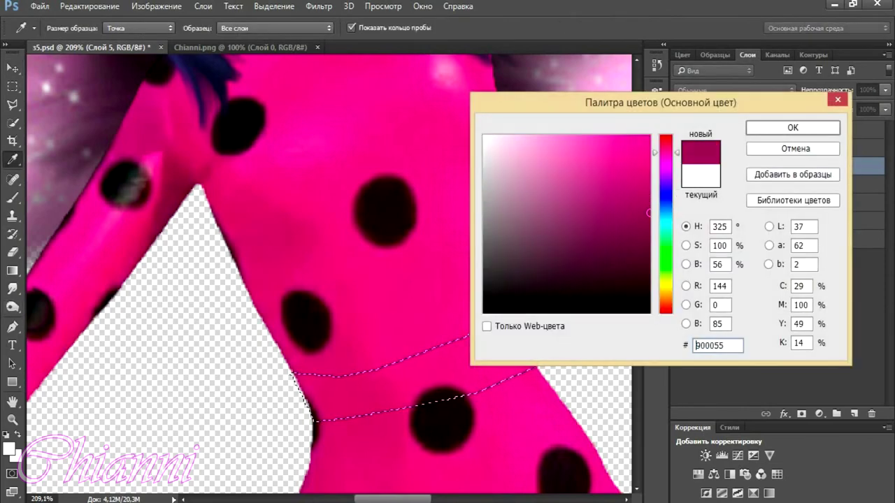
key("Return")
key("b")
mouse_move(308, 395)
left_mouse_down()
mouse_move(391, 381)
mouse_move(528, 335)
left_mouse_up()
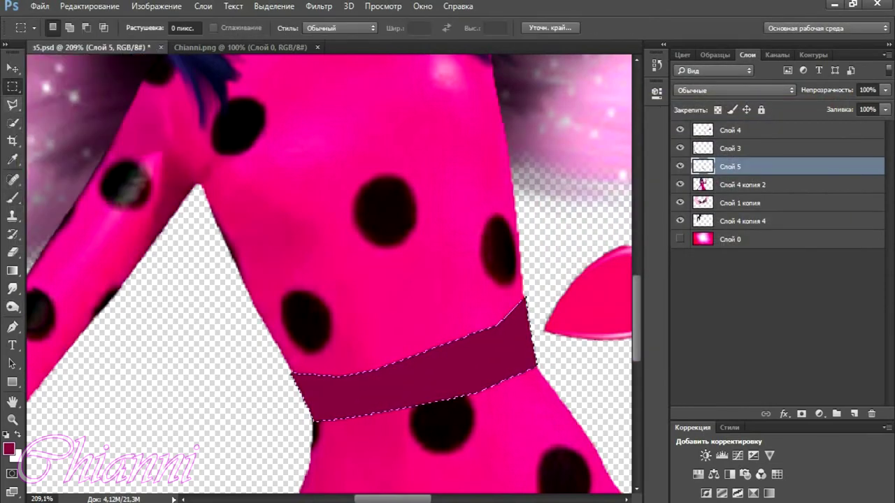
- Burn shadows along the belt's edges, reducing the brush size to 26
key("o")
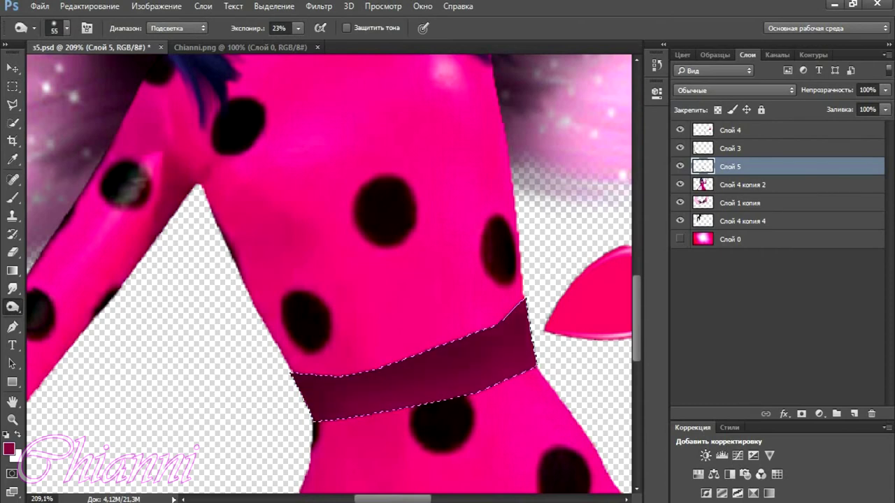
key("bracketleft")
key("bracketleft")
key("bracketleft")
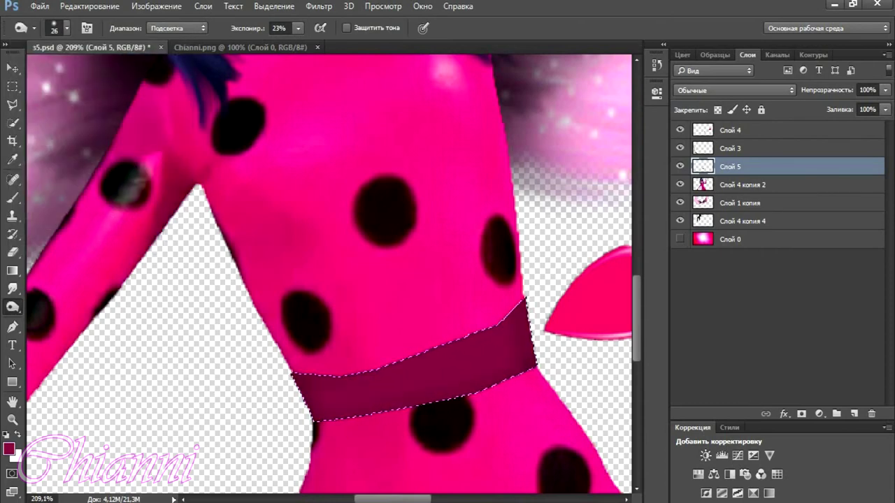
- Dodge a highlight along the belt's middle with the Highlights range at 33% exposure, and clear the selection
right_click(12, 306)
left_click(70, 318)
left_click(66, 28)
key("Escape")
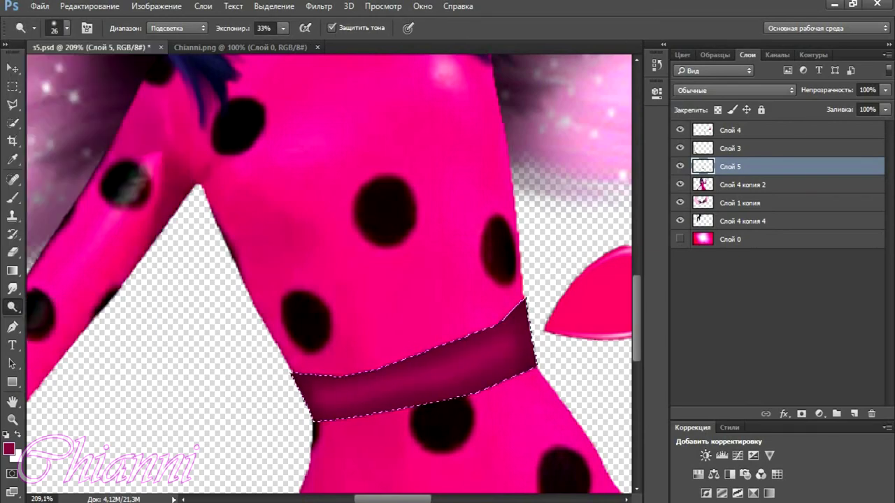
key("ctrl+d")
- Scale the heart-tipped arrow to about 41% and rotate it to about -112° so it lies across the waist
key("v")
key("alt+bracketright")
key("alt+bracketright")
key("ctrl+0")
scroll(329, 273, "up", 3)
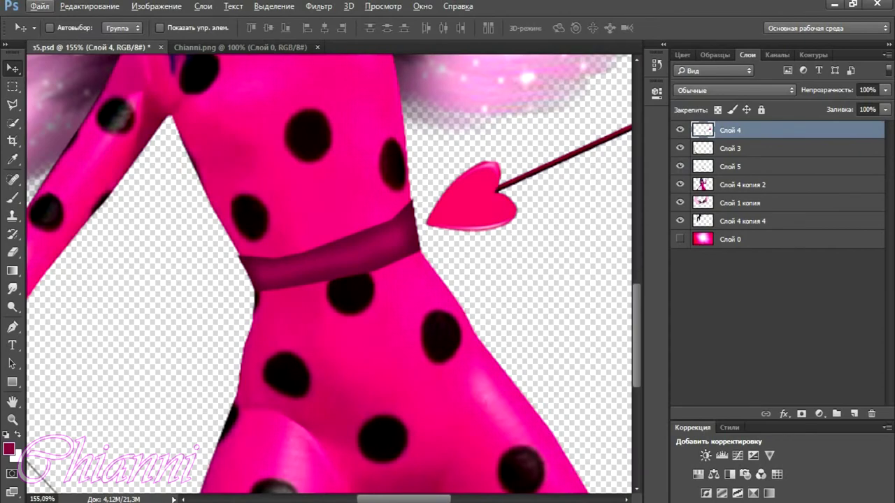
key("ctrl+t")
scroll(328, 273, "down", 3)
left_click_drag(524, 199, 346, 349)
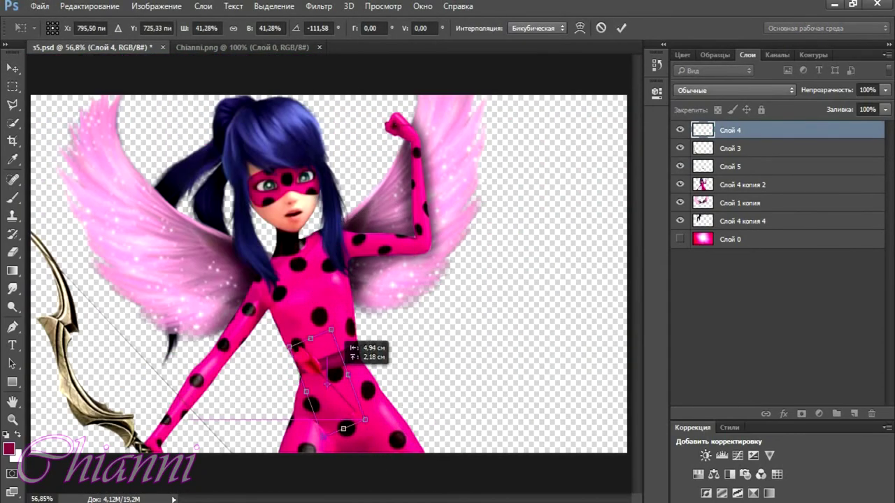
key("Return")
- Narrow the arrow and tilt it so it runs steeply through the belt beside the hip
scroll(338, 294, "up", 4)
key("ctrl+t")
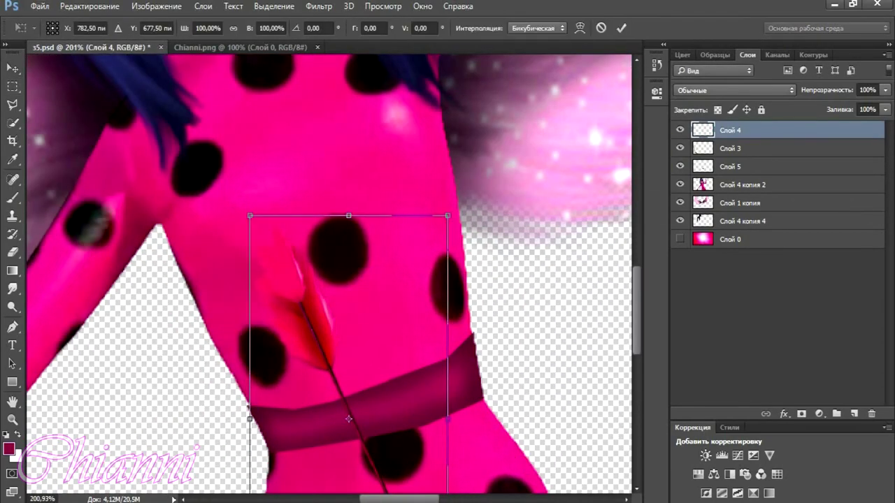
left_click_drag(448, 419, 418, 418)
key("Return")
scroll(380, 343, "down", 3)
key("ctrl+t")
left_click_drag(417, 93, 360, 202)
key("Return")
- Duplicate the arrow twice side by side at the hip and merge the three arrow layers
left_click_drag(293, 294, 308, 231)
left_click_drag(308, 230, 300, 209)
left_click(730, 167, "shift")
right_click(729, 166)
left_click(480, 464)
- Duplicate the belt above the arrows, then scale the copy to about 29%, rotate it about 15° and warp it into a small strap
left_click(730, 166)
left_click_drag(729, 166, 730, 126)
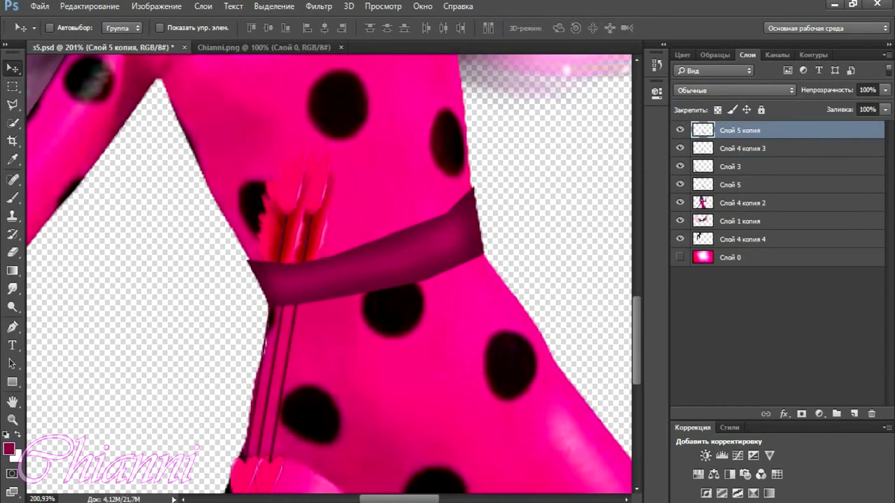
key("ctrl+t")
left_click_drag(477, 189, 330, 280)
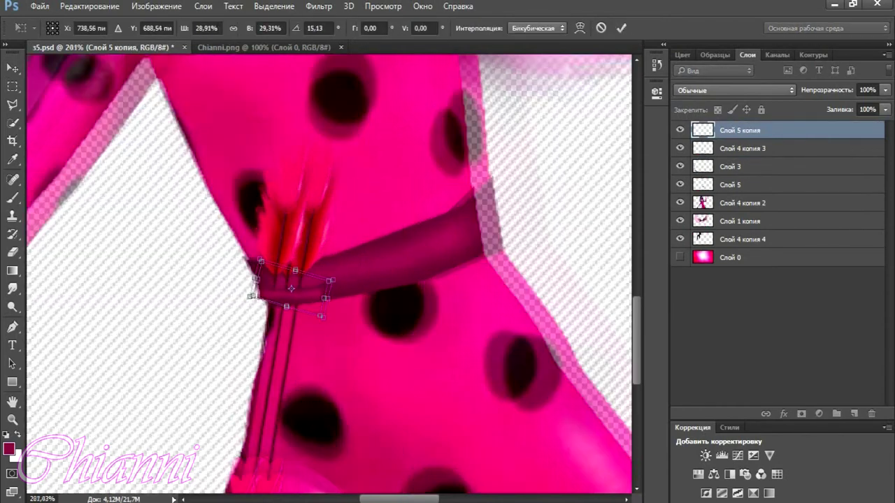
scroll(283, 301, "up", 4)
key("Return")
right_click(313, 260)
left_click(360, 368)
key("Return")
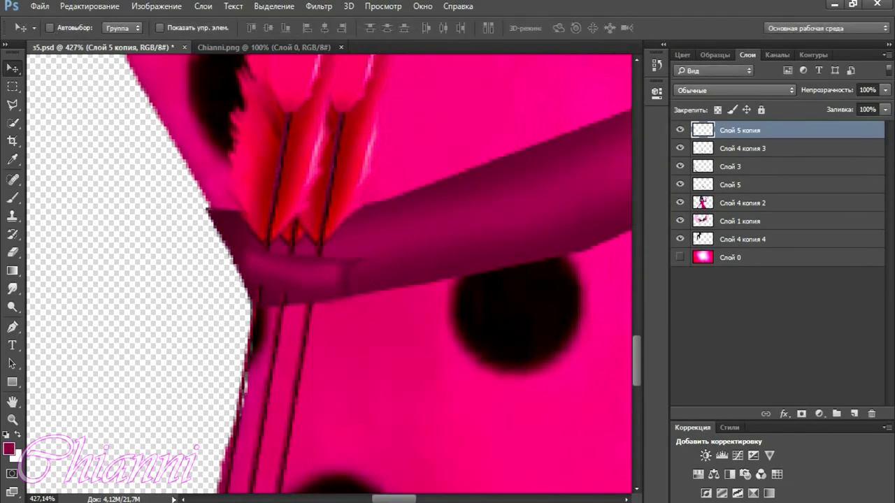
- Burn shadows on the arrows and on the belt around the strap, using the Highlights range at 23% exposure
left_click(743, 148)
key("o")
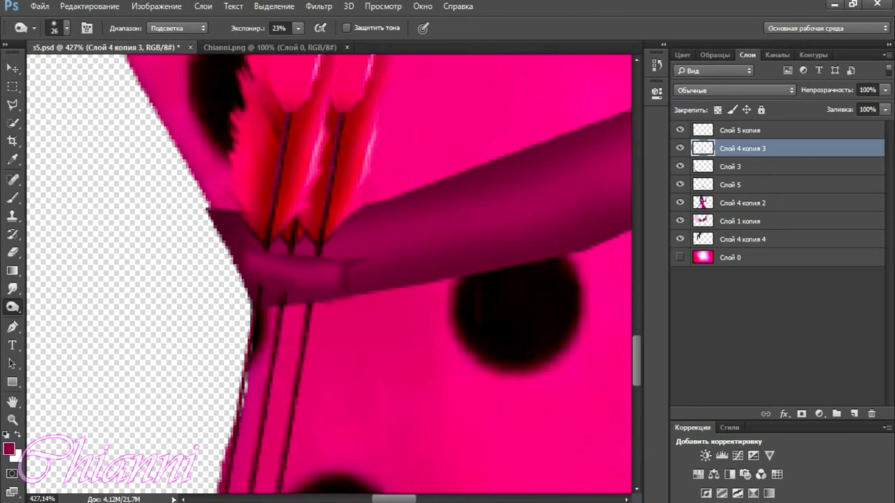
left_click(729, 185)
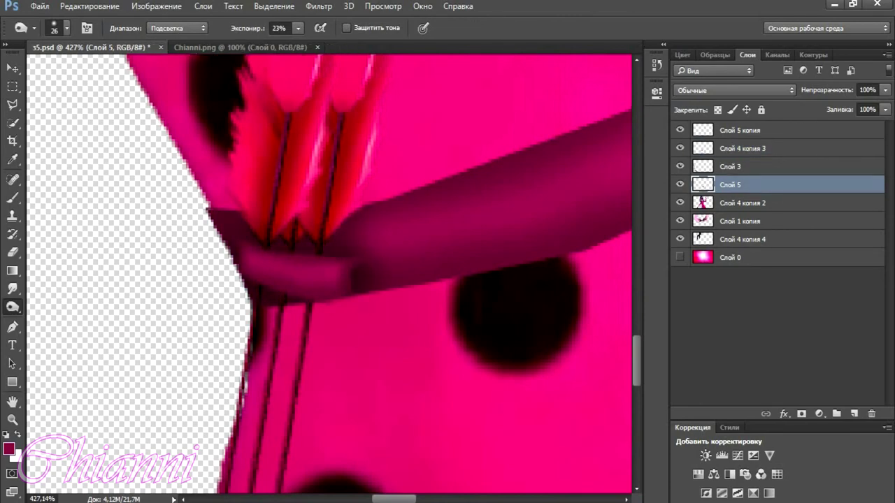
scroll(324, 302, "down", 5)
scroll(324, 302, "up", 4)
- Rotate the strap holding the arrows by about -5.3° and touch up its shading within its selection
left_click(739, 130)
key("ctrl+t")
left_click_drag(406, 245, 412, 230)
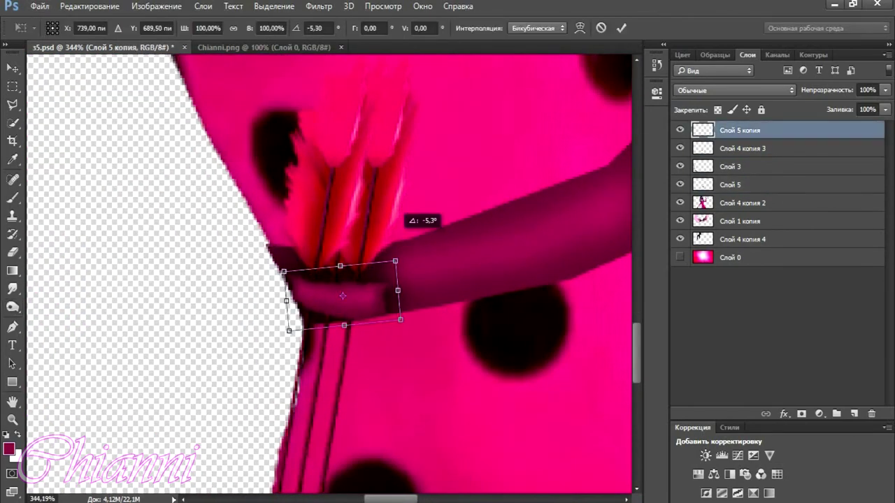
key("v")
key("Return")
scroll(324, 302, "down", 4)
scroll(324, 302, "up", 5)
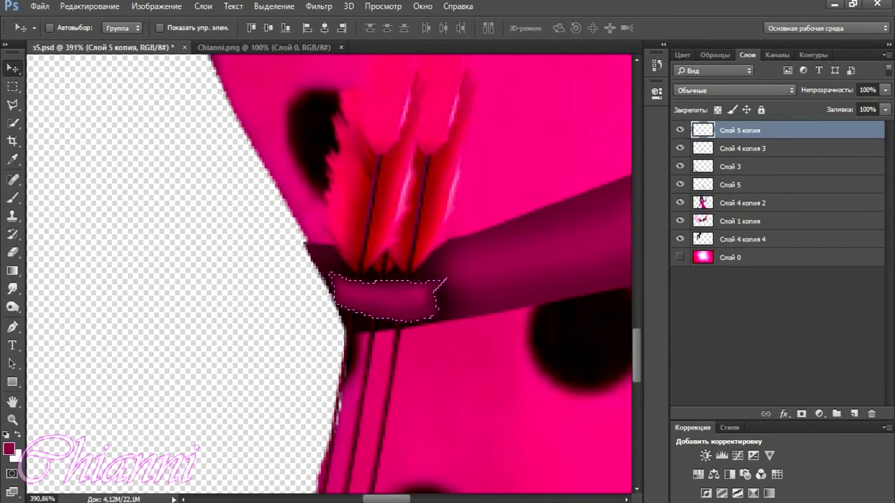
key("o")
key("l")
scroll(325, 302, "down", 8)
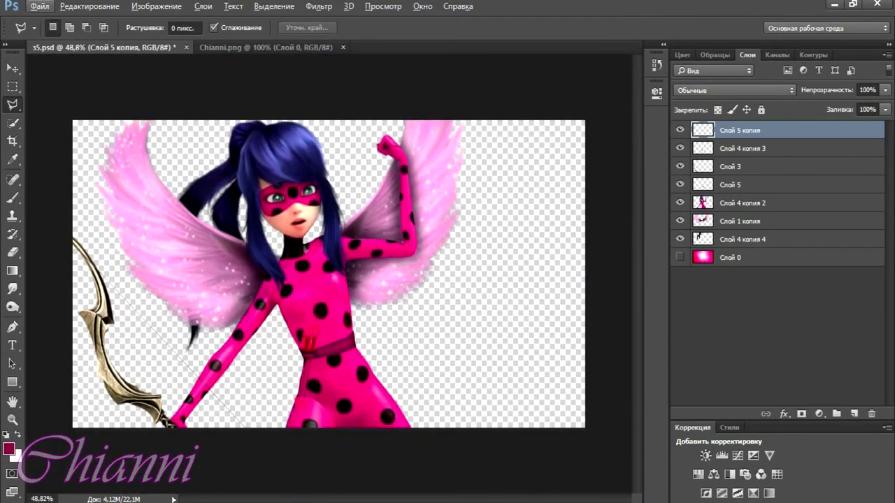
- Enlarge the arrow bundle to about 113% width and 149% height and shift it slightly under the strap
scroll(308, 322, "up", 5)
left_click(742, 148)
key("ctrl+t")
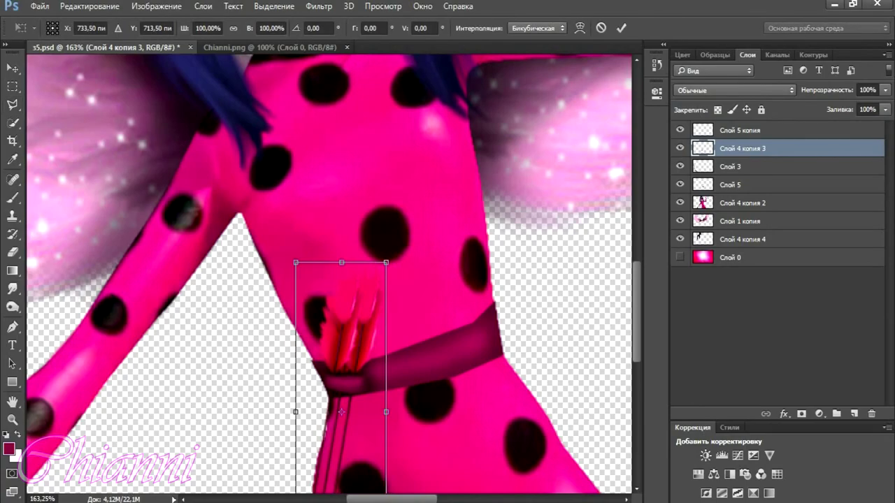
scroll(308, 322, "down", 2)
left_click_drag(391, 273, 401, 285)
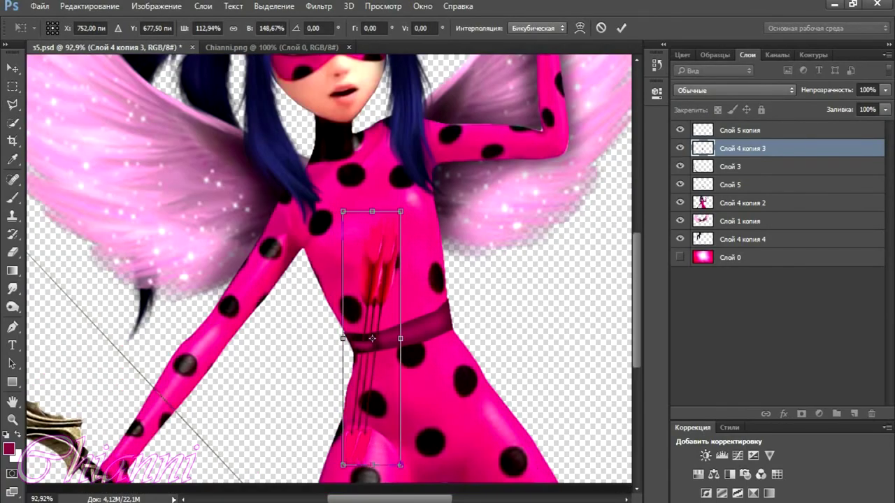
key("v")
key("Return")
scroll(401, 285, "up", 4)
left_click_drag(374, 343, 381, 350)
scroll(381, 349, "down", 2)
scroll(381, 349, "up", 4)
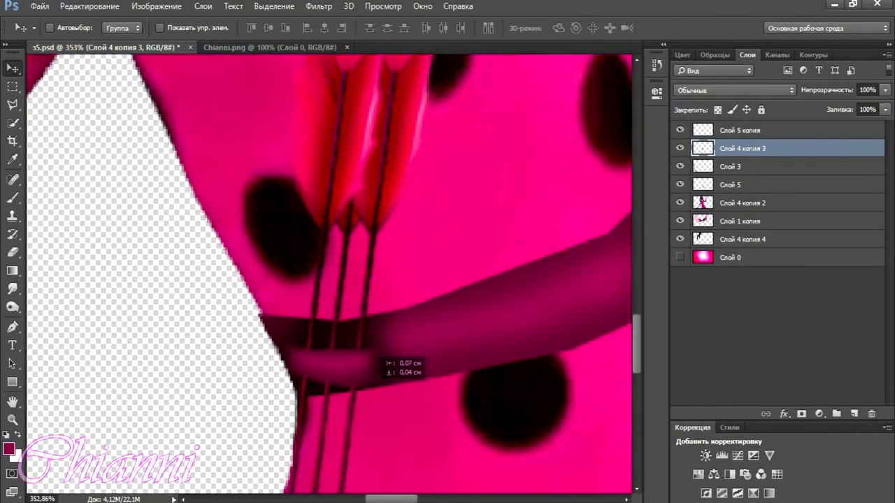
scroll(381, 349, "down", 7)
scroll(381, 349, "up", 4)
- Burn soft shadows on the costume around the arrows and belt with brush size 71 and 11% exposure
left_click(742, 203)
scroll(381, 350, "down", 3)
key("o")
left_click(66, 28)
left_click(66, 28)
left_click(66, 28)
key("Return")
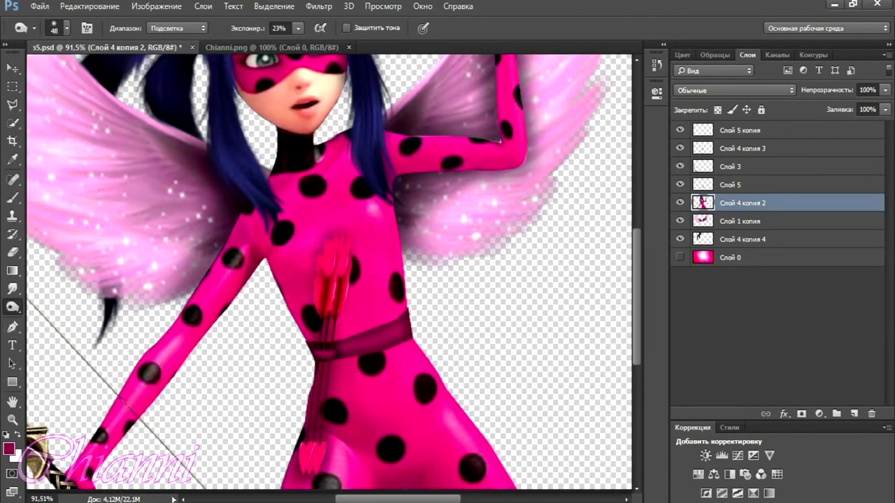
left_click(298, 28)
left_click(66, 28)
left_click_drag(42, 60, 59, 60)
key("Return")
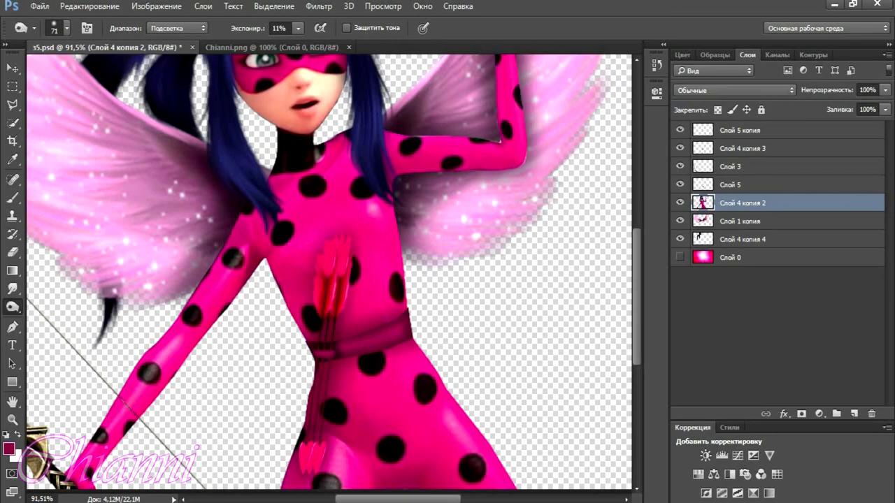
scroll(329, 273, "down", 2)
scroll(328, 273, "up", 4)
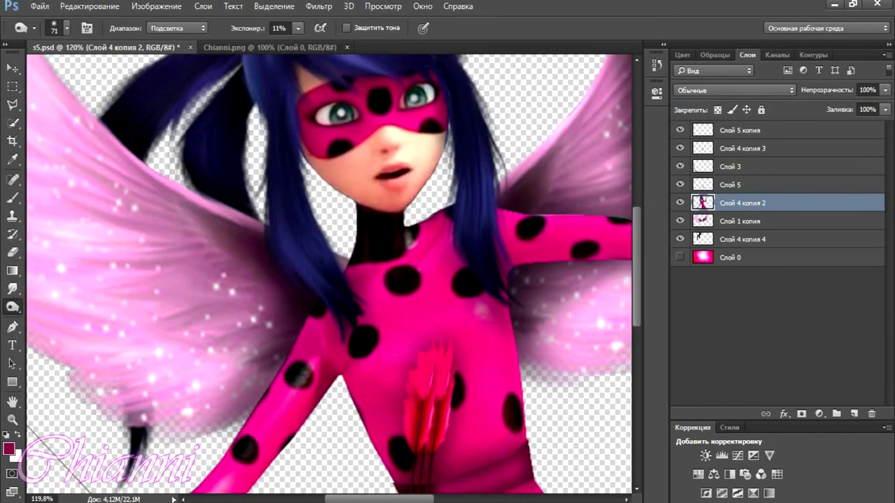
- Adjust the bow's placement with Free Transform so its grip meets the lowered hand
scroll(482, 308, "down", 5)
left_click(742, 239)
left_click(729, 166)
key("ctrl+0")
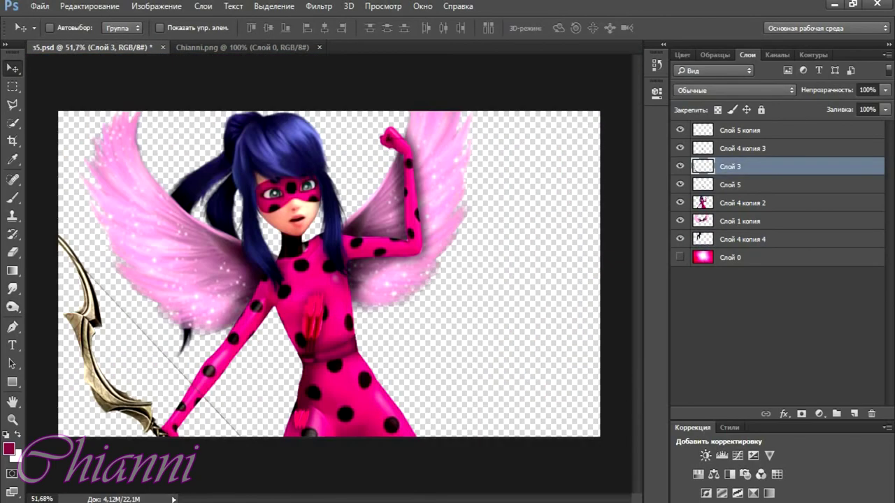
key("ctrl+t")
key("Return")
scroll(273, 391, "up", 5)
- Burn shading on the character layer around the hand at the bow's grip, with brush size 17
key("alt+bracketleft")
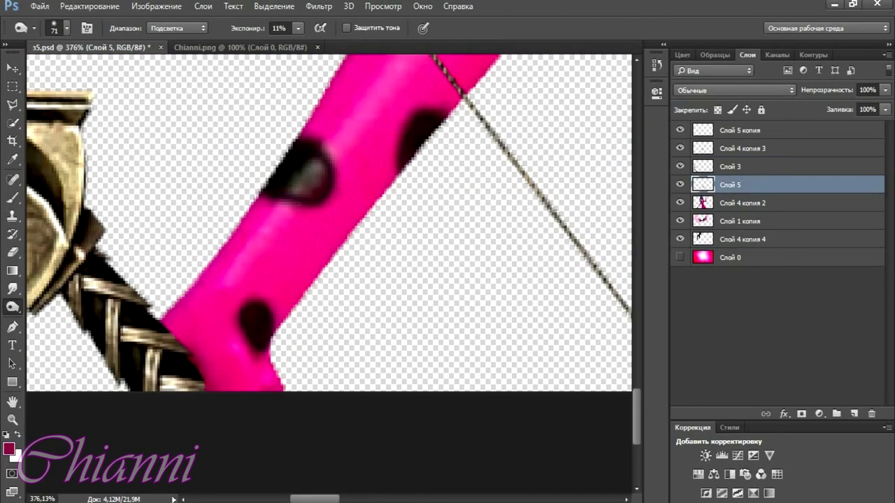
key("alt+bracketleft")
scroll(328, 223, "down", 3)
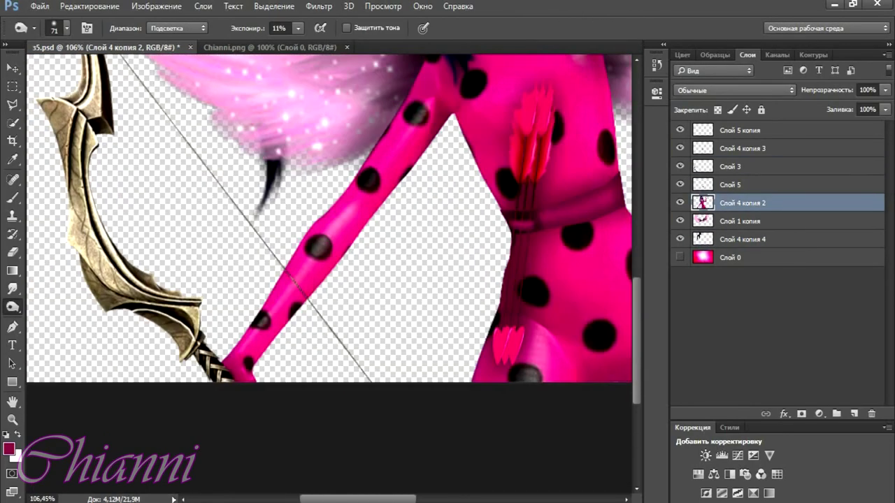
left_click(66, 28)
type("17")
key("Return")
scroll(328, 217, "down", 2)
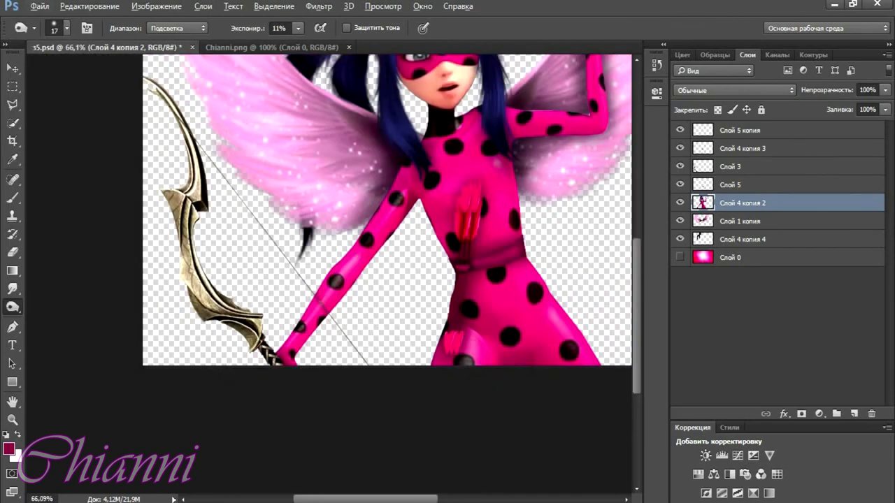
scroll(328, 217, "down", 2)
- Show the pink background layer and load the bow layer's outline as a selection
key("l")
left_click(679, 257)
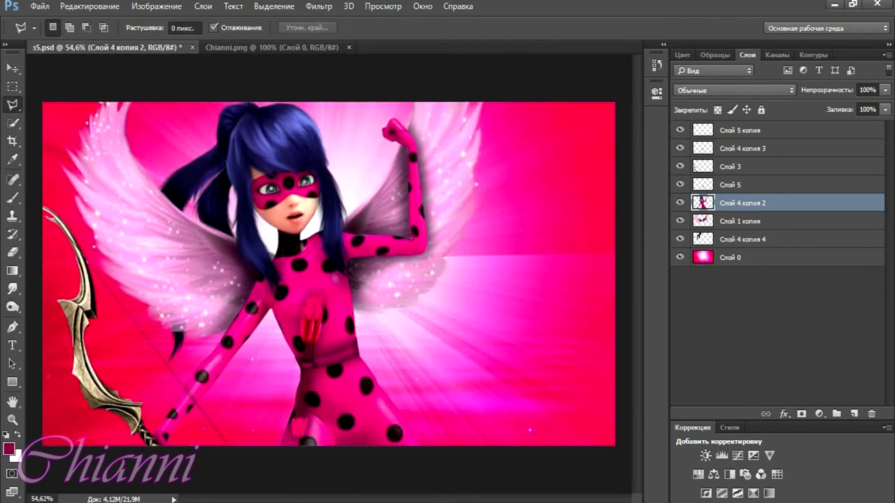
left_click(731, 166)
left_click(702, 167, "ctrl")
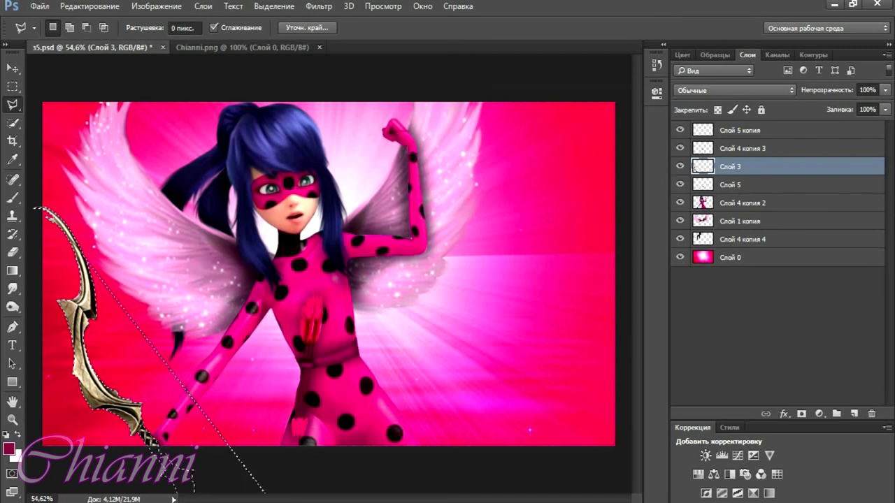
- Recolour the golden bow to a pinkish red with Hue/Saturation, setting the saturation to 48, and clear the selection
key("ctrl+u")
key("Down")
key("Down")
key("Down")
key("Down")
key("Down")
key("Down")
key("Down")
key("Down")
key("Down")
key("Down")
key("Down")
key("Down")
key("Down")
key("Down")
key("Down")
key("Down")
key("Down")
key("Down")
key("Down")
key("Down")
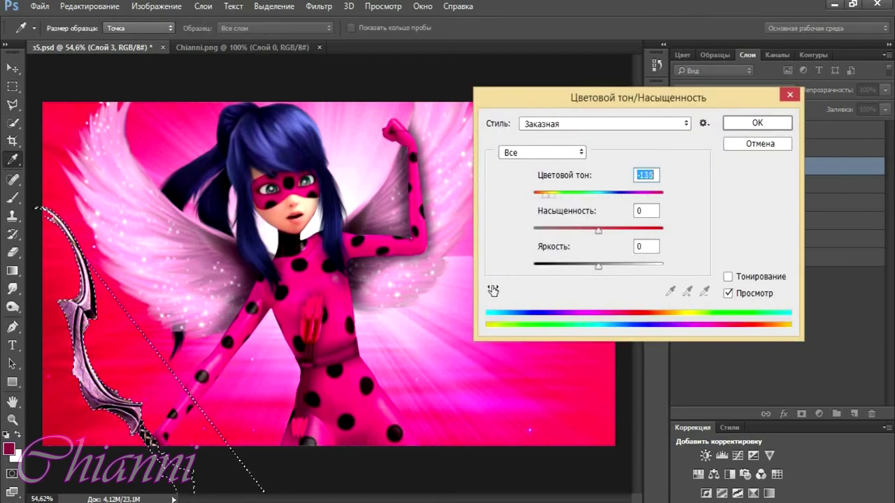
key("Down")
key("Down")
key("Down")
key("Down")
key("Down")
key("Down")
key("Down")
key("Down")
key("Down")
key("Down")
key("Down")
key("Down")
key("Down")
key("Down")
key("Down")
key("Tab")
type("48")
key("shift+Tab")
key("shift+Up")
key("shift+Up")
key("shift+Up")
key("shift+Up")
key("shift+Up")
key("shift+Up")
key("shift+Up")
key("shift+Up")
key("Up")
key("Up")
key("Up")
right_click(76, 266)
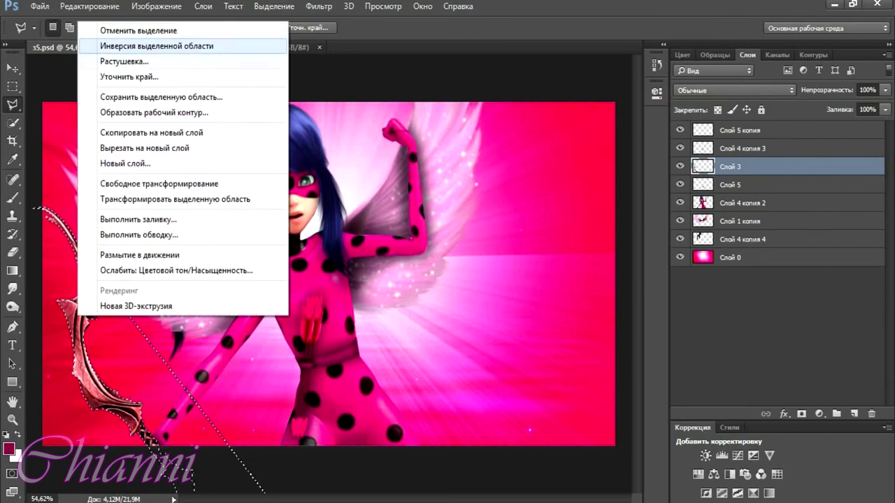
left_click(126, 26)
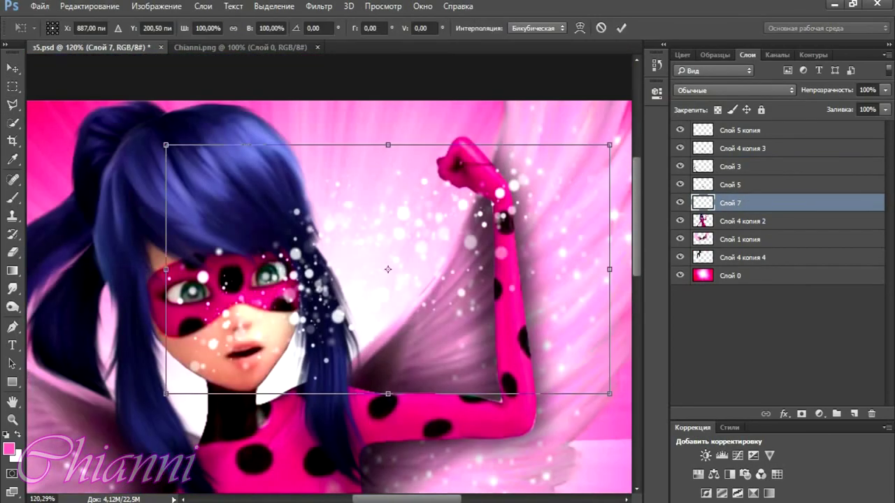
- Scale down the white sparkles and warp them over the hair beside her eye
left_click_drag(629, 85, 378, 223)
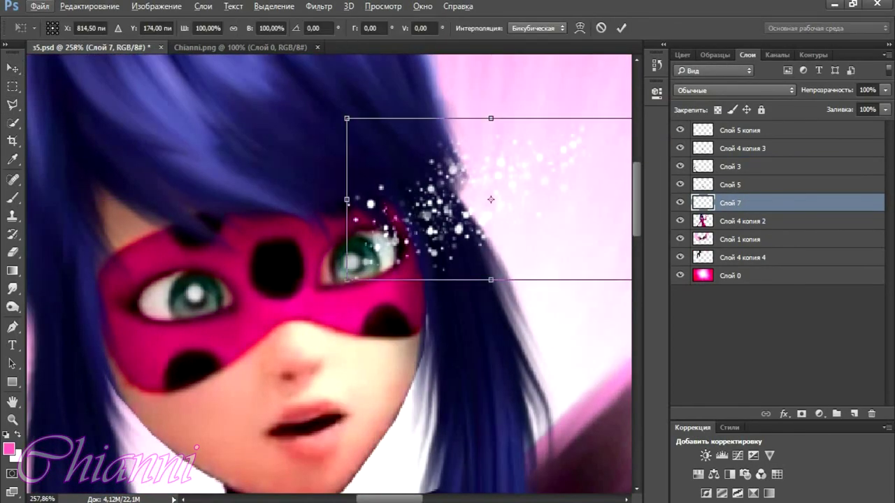
right_click(444, 220)
left_click(475, 320)
left_click_drag(539, 118, 599, 84)
left_click_drag(491, 118, 499, 78)
left_click_drag(441, 279, 438, 289)
key("v")
key("Return")
- Erase the sparkle dots that overlap the mask and eye
key("e")
left_click(67, 28)
key("Return")
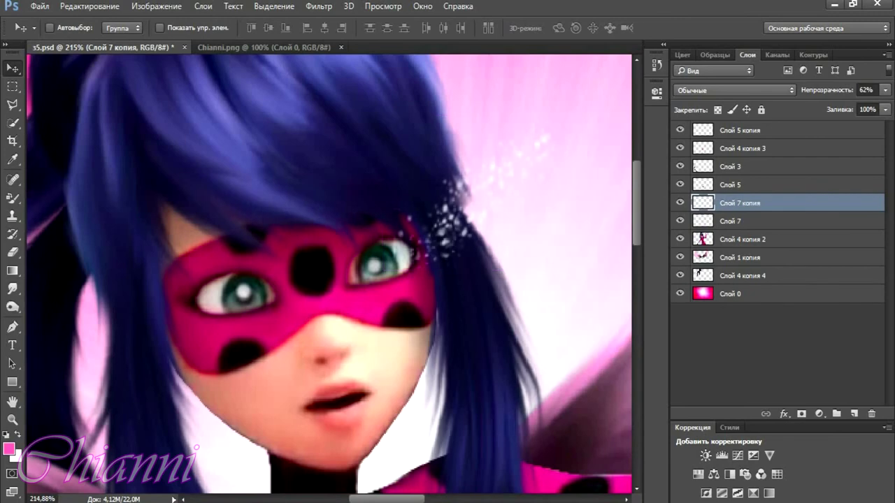
- Flip the copied sparkles horizontally and place them over the hair and mask edge beside her other eye
key("ctrl+t")
right_click(491, 237)
left_click(539, 471)
left_click_drag(489, 210, 140, 241)
left_click_drag(245, 371, 245, 308)
key("v")
key("Return")
- Warp the copied sparkles into a gentle curve across the hair strand and mask edge, and apply the transformation
scroll(329, 273, "down", 5)
scroll(328, 273, "up", 5)
key("ctrl+t")
right_click(230, 91)
left_click(269, 187)
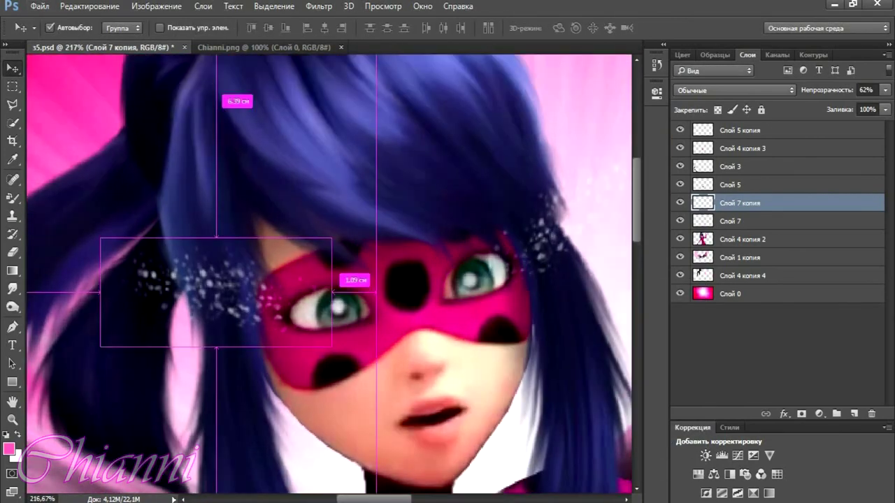
mouse_move(140, 329)
left_mouse_down()
mouse_move(125, 364)
mouse_move(139, 336)
left_mouse_up()
key("v")
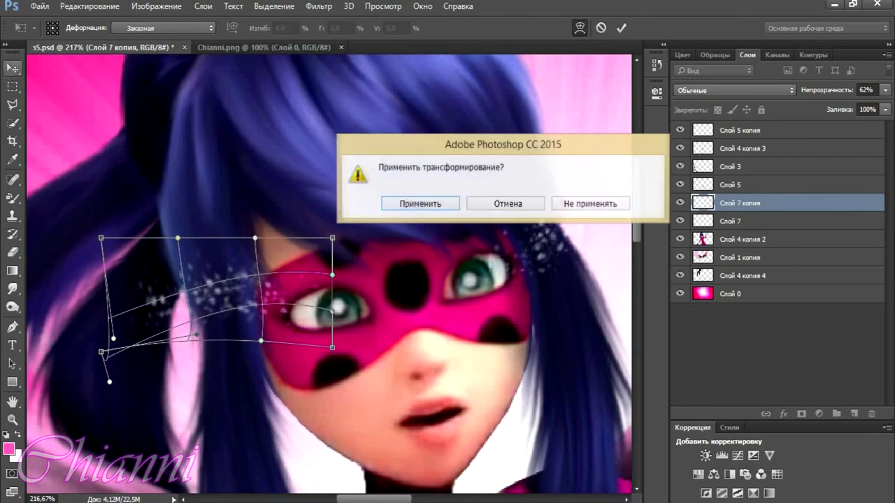
key("Return")
- Select the original sparkle layer Слой 7 and shift its sparkles closer to the hair beside her eye
key("alt+bracketleft")
key("ctrl+t")
left_click_drag(587, 208, 549, 235)
key("Return")
key("e")
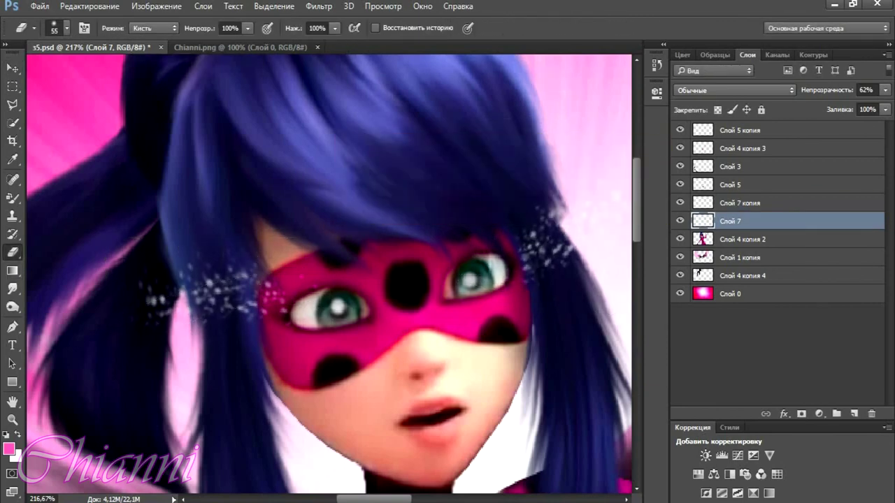